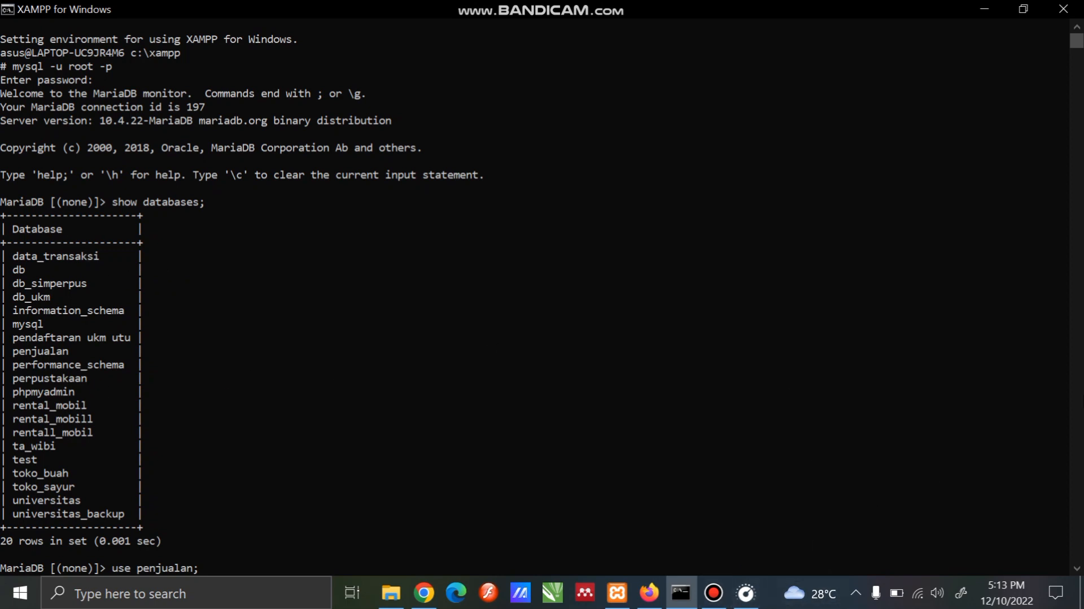
Review the earlier session's database list and the column definitions of the four penjualan tables
{"action": "left_click", "coordinate": [1077, 568]}
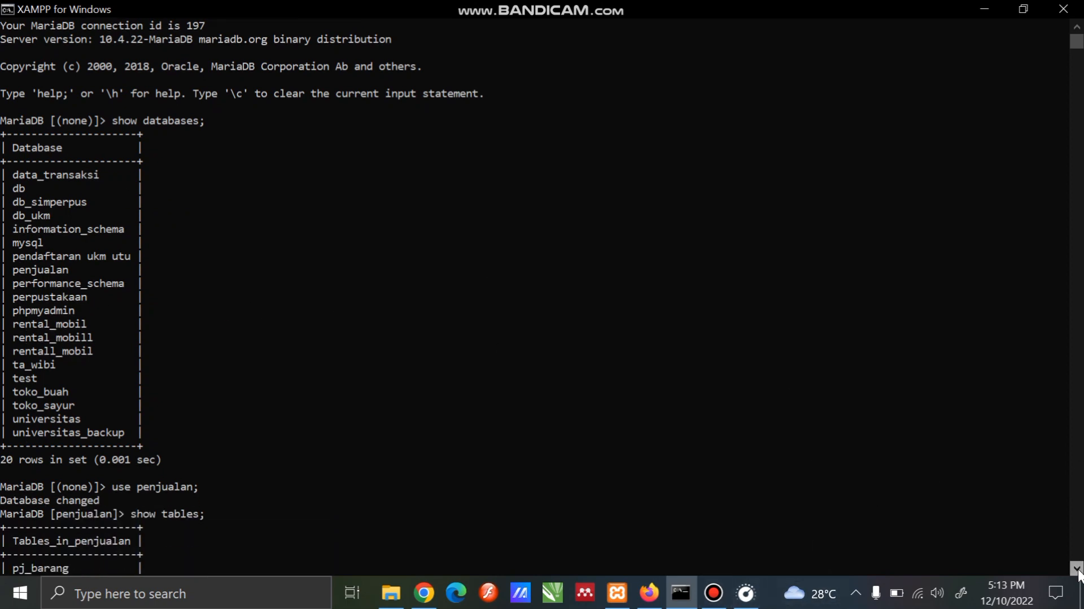
{"action": "left_click", "coordinate": [1078, 569]}
{"action": "left_click", "coordinate": [1078, 569]}
{"action": "left_click", "coordinate": [1078, 569]}
{"action": "left_click", "coordinate": [1078, 569]}
{"action": "left_click", "coordinate": [1078, 569]}
{"action": "left_click", "coordinate": [1078, 569]}
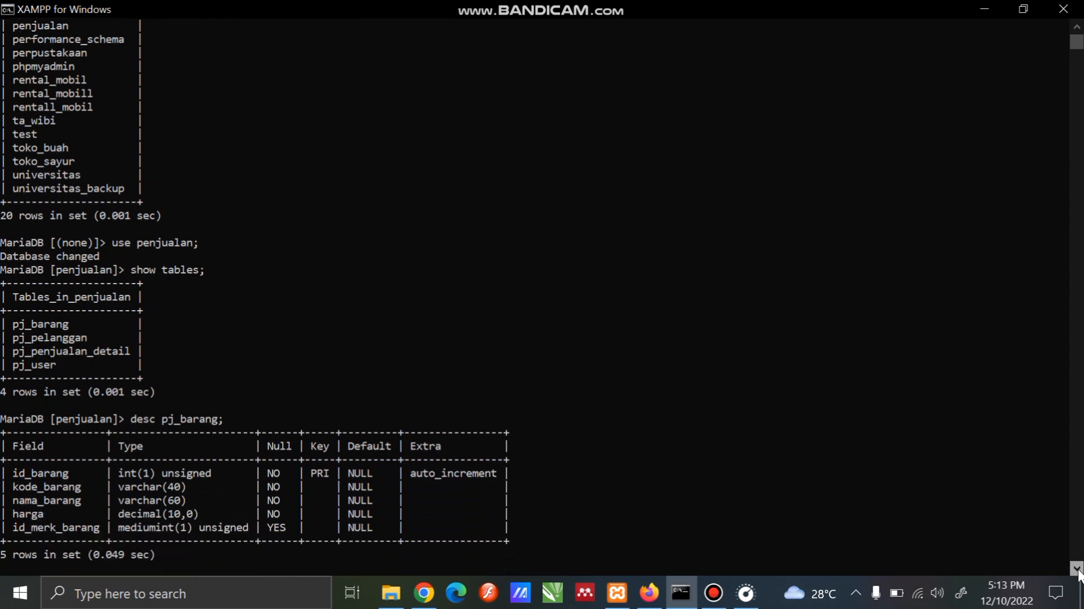
{"action": "left_click", "coordinate": [1078, 569]}
{"action": "key", "text": "Return"}
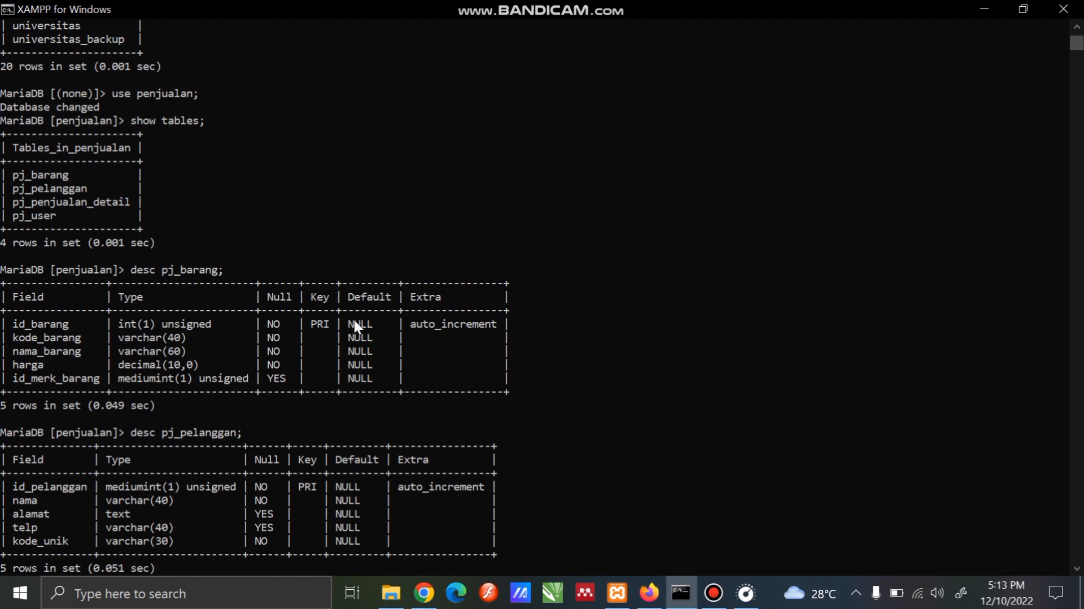
{"action": "left_click", "coordinate": [1077, 569]}
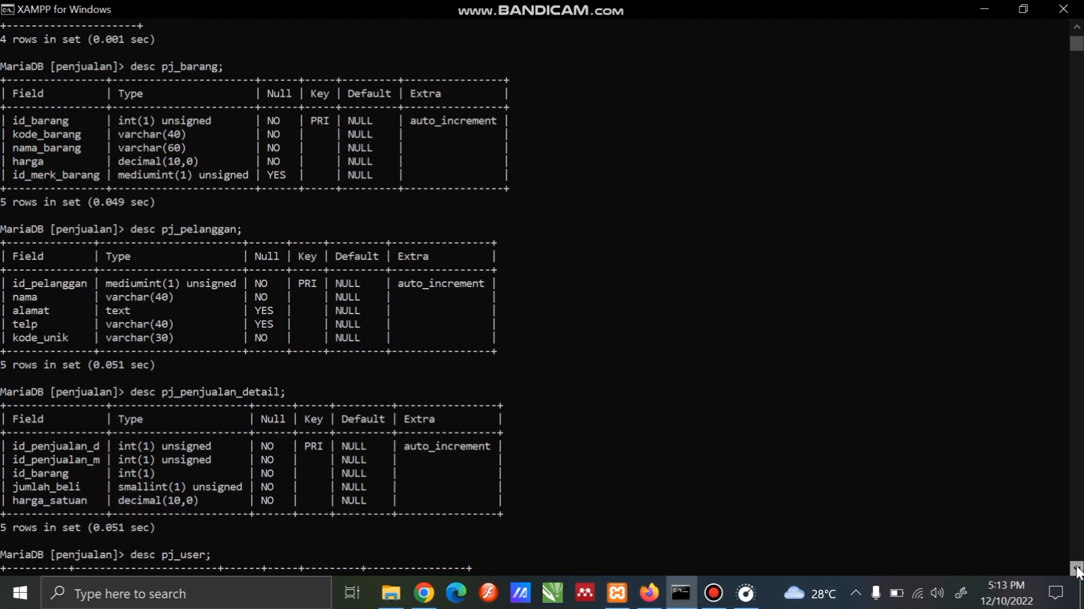
{"action": "left_click", "coordinate": [1077, 568]}
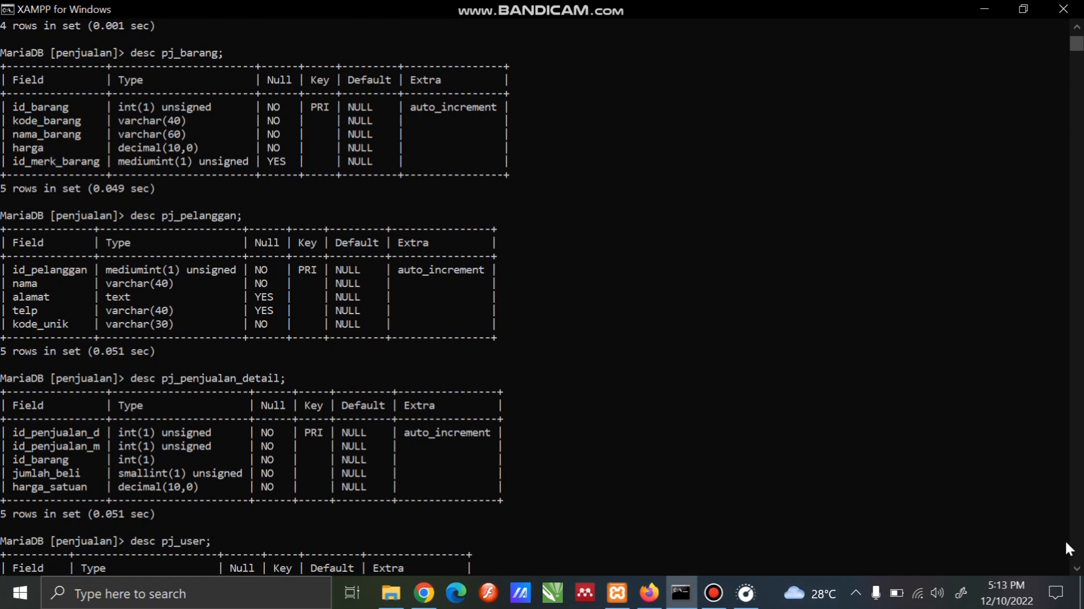
{"action": "left_click", "coordinate": [1076, 568]}
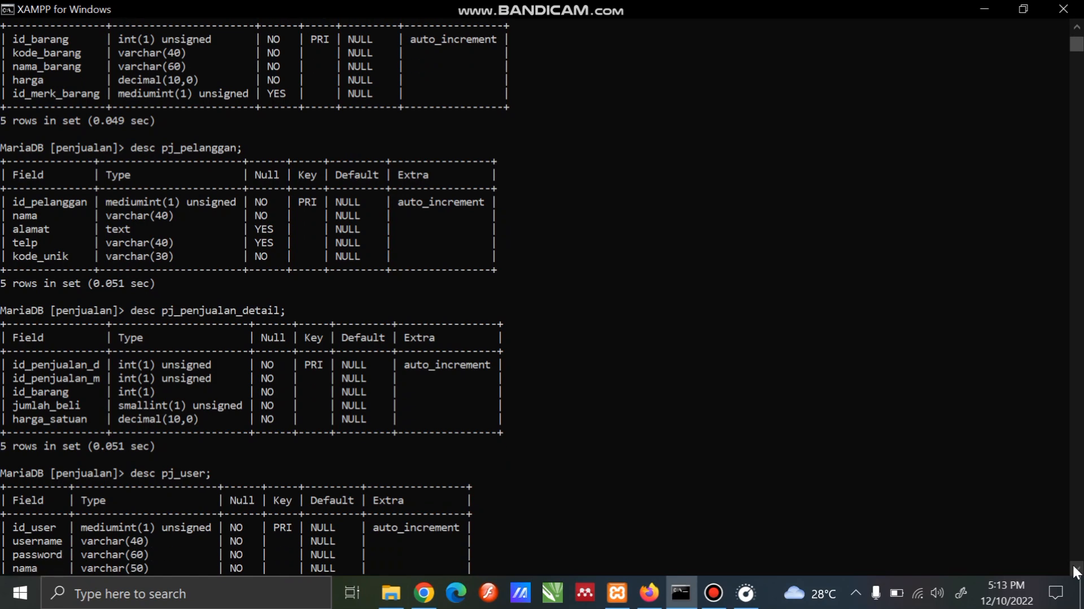
{"action": "left_click", "coordinate": [1076, 569]}
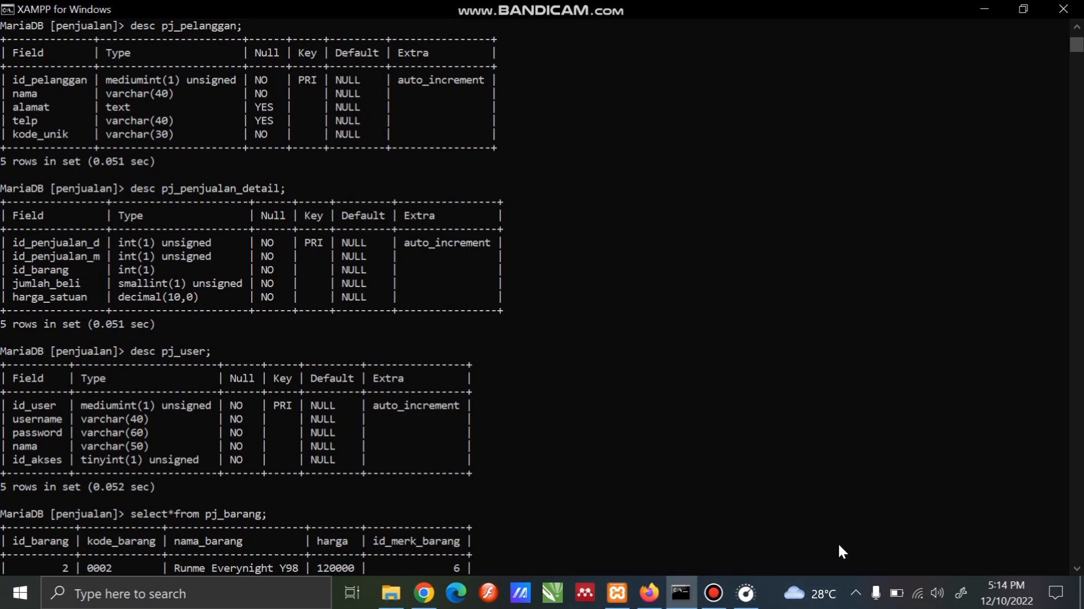
Examine the earlier query output with the records of pj_barang, pj_pelanggan, pj_penjualan_detail and pj_user
{"action": "left_click", "coordinate": [1075, 569]}
{"action": "left_click_drag", "start_coordinate": [1074, 572], "coordinate": [1075, 572]}
{"action": "left_click", "coordinate": [1075, 570]}
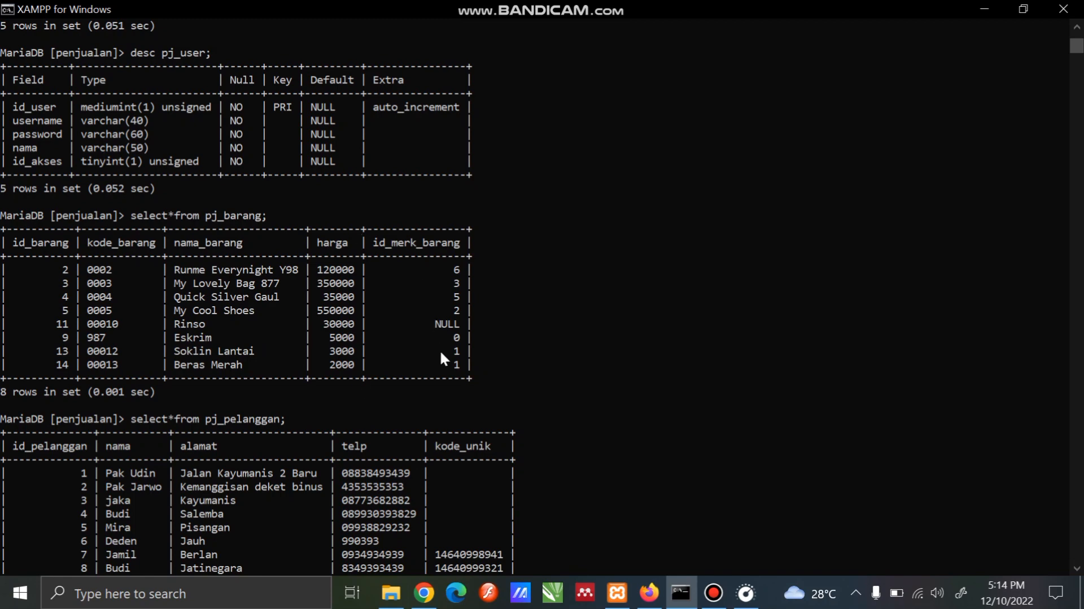
{"action": "left_click", "coordinate": [1076, 568]}
{"action": "left_click_drag", "start_coordinate": [1077, 570], "coordinate": [1076, 570]}
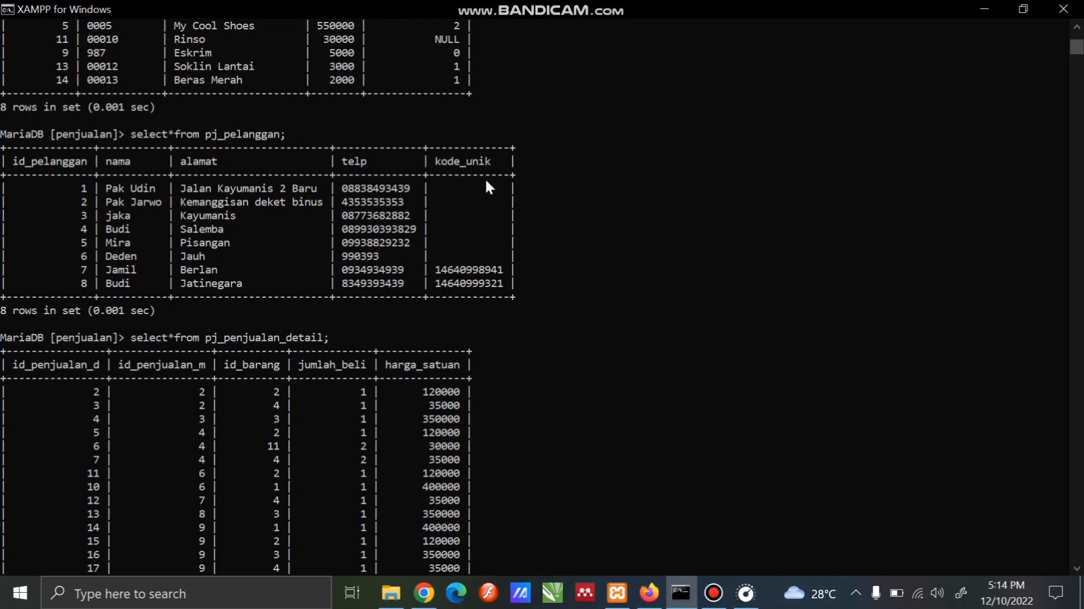
{"action": "left_click", "coordinate": [1077, 569]}
{"action": "scroll", "coordinate": [1076, 570], "scroll_direction": "down", "scroll_amount": 5}
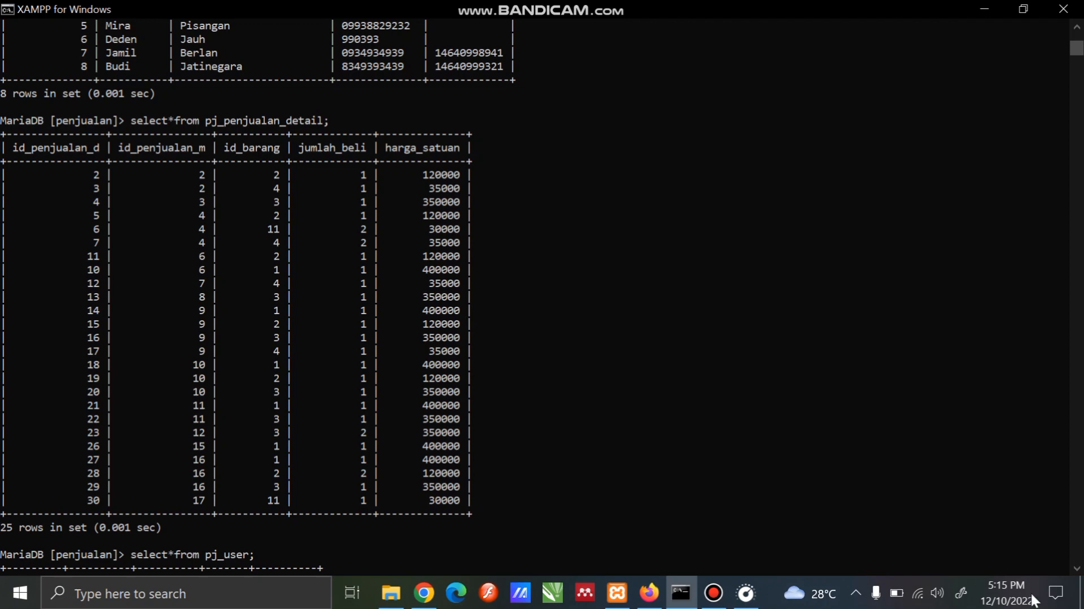
{"action": "left_click", "coordinate": [1077, 567]}
{"action": "scroll", "coordinate": [1077, 567], "scroll_direction": "down", "scroll_amount": 8}
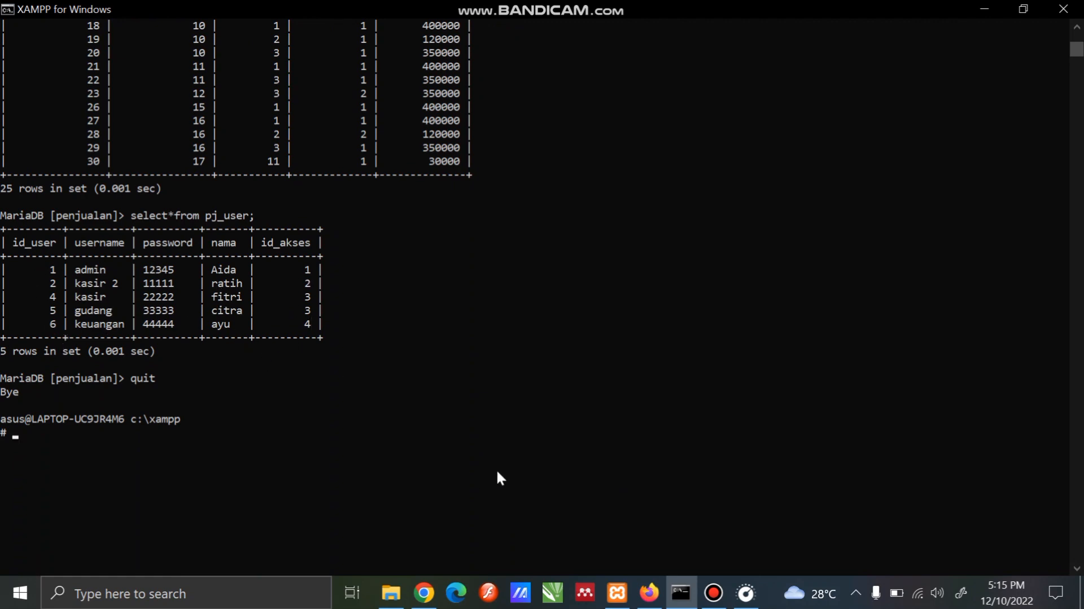
{"action": "left_click", "coordinate": [1077, 569]}
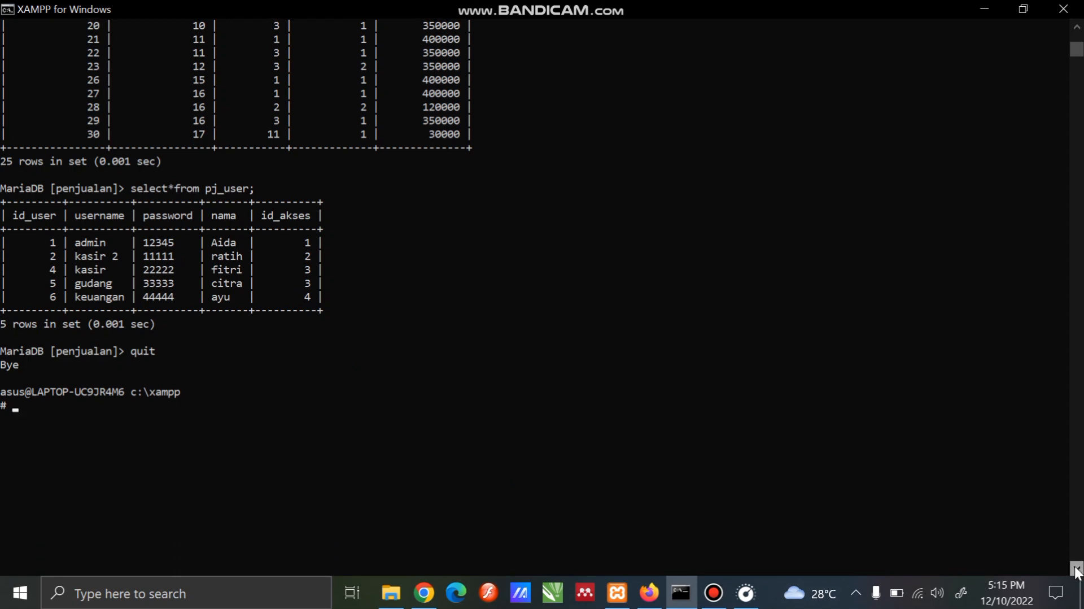
{"action": "left_click", "coordinate": [1075, 568]}
{"action": "left_click", "coordinate": [1075, 567]}
{"action": "left_click", "coordinate": [1076, 567]}
{"action": "left_click", "coordinate": [1075, 567]}
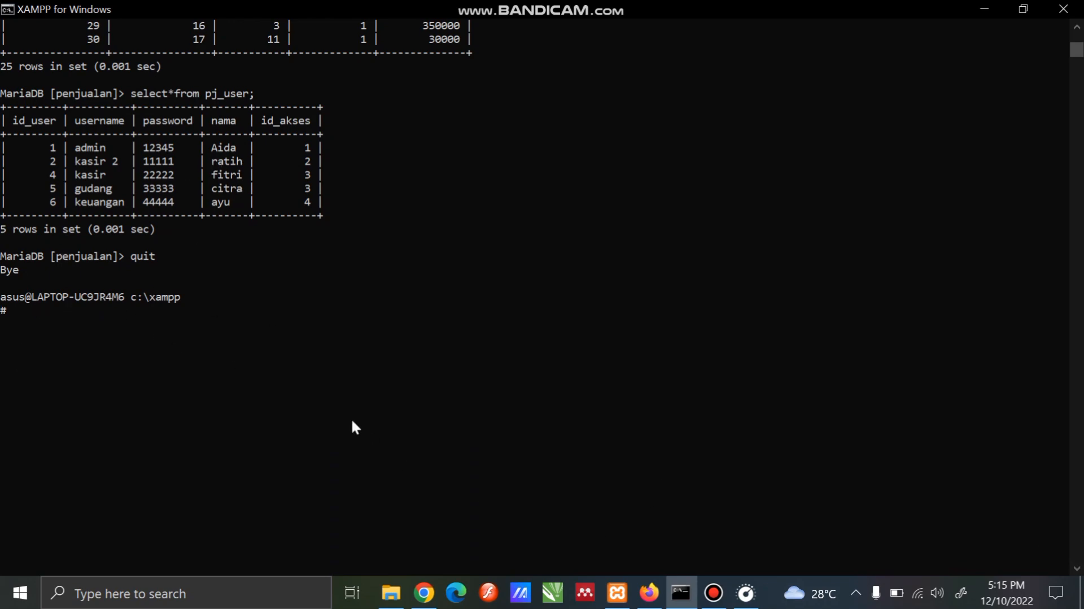
{"action": "left_click", "coordinate": [1076, 569]}
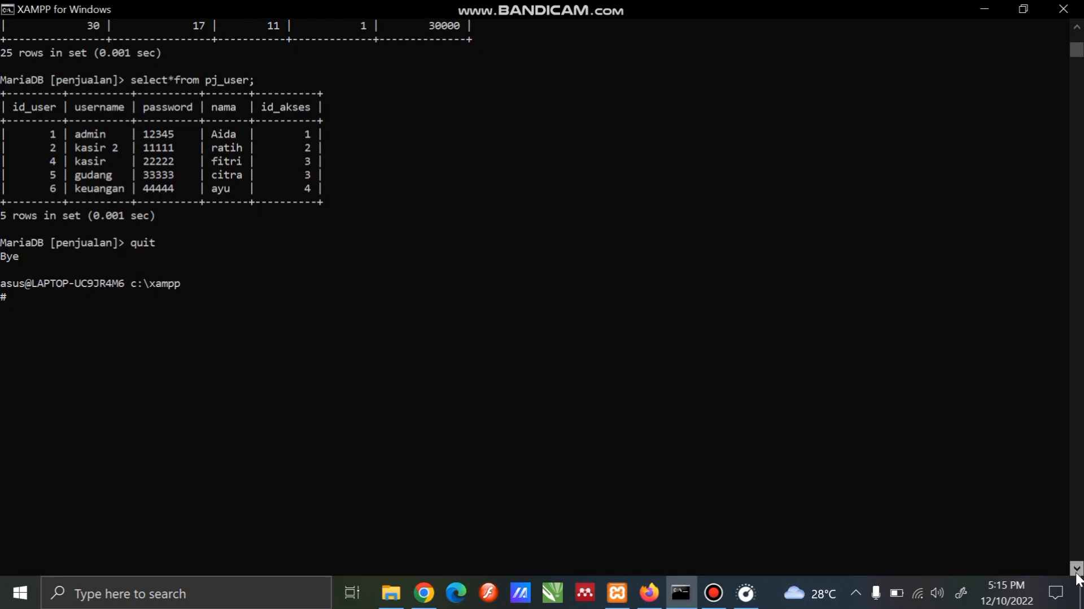
{"action": "left_click", "coordinate": [1076, 569]}
{"action": "left_click", "coordinate": [1076, 569]}
{"action": "left_click", "coordinate": [1076, 569]}
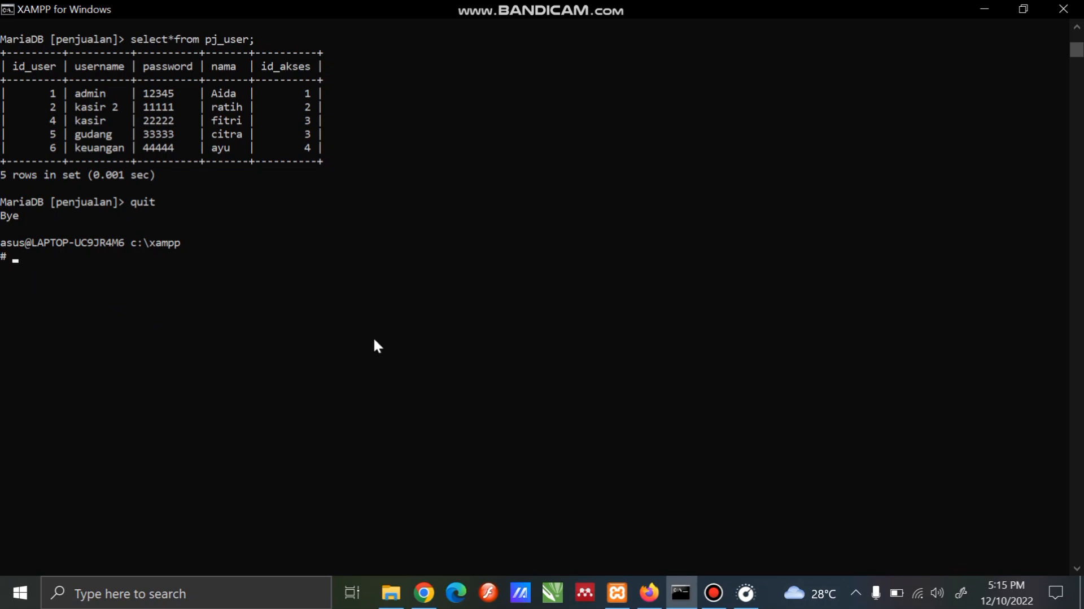
Log in with the mysql client using the first name of pj_user's admin as the user, and submit the account password
{"action": "type", "text": "s"}
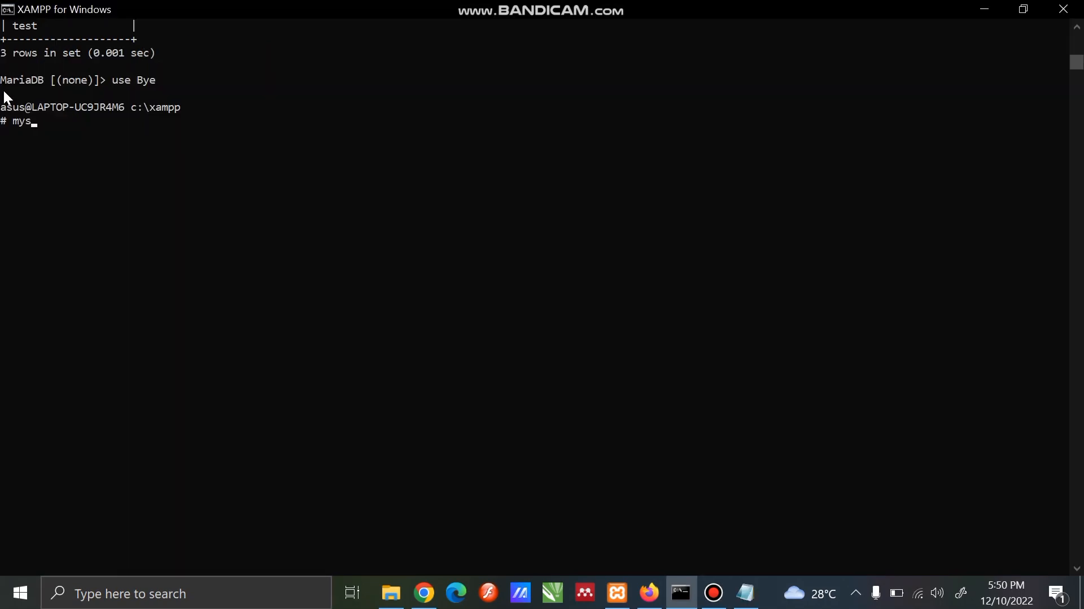
{"action": "type", "text": "ql -u aida -p"}
{"action": "key", "text": "Return"}
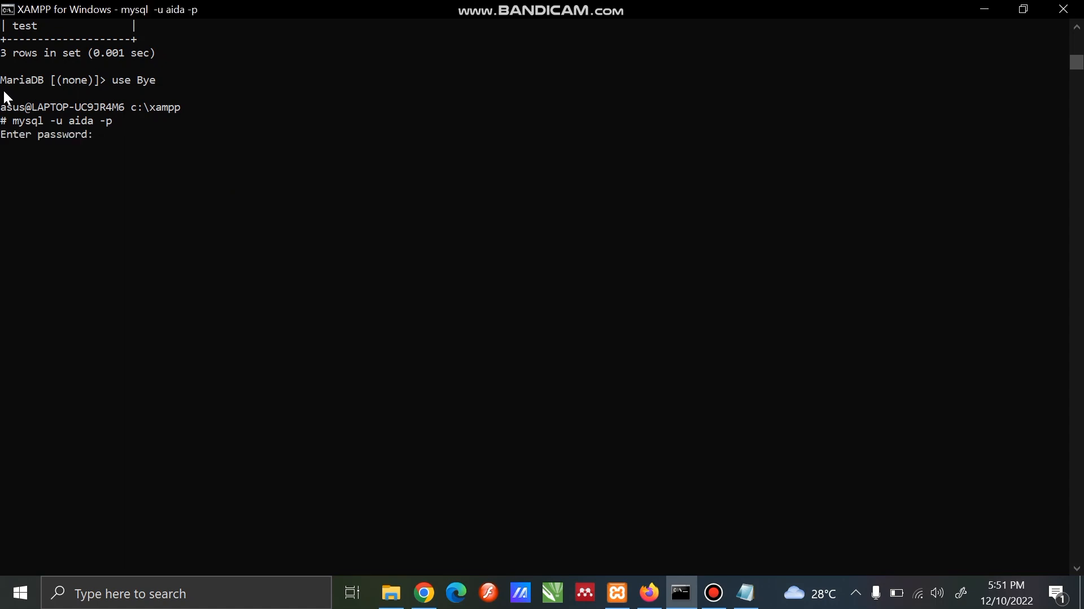
{"action": "key", "text": "Return"}
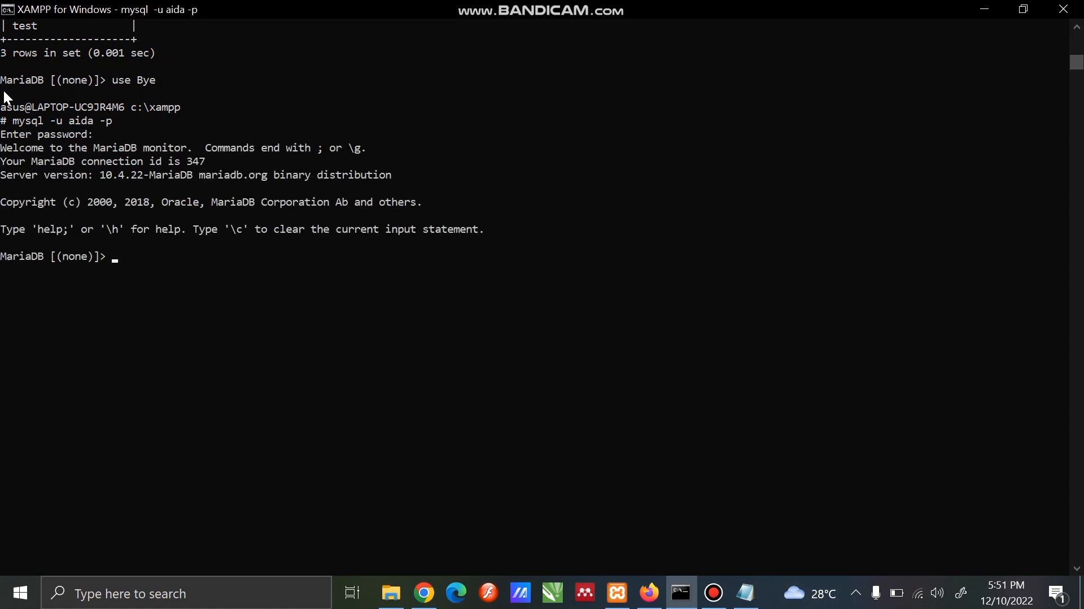
List the databases that are available to this account
{"action": "type", "text": "show databases;"}
{"action": "key", "text": "Return"}
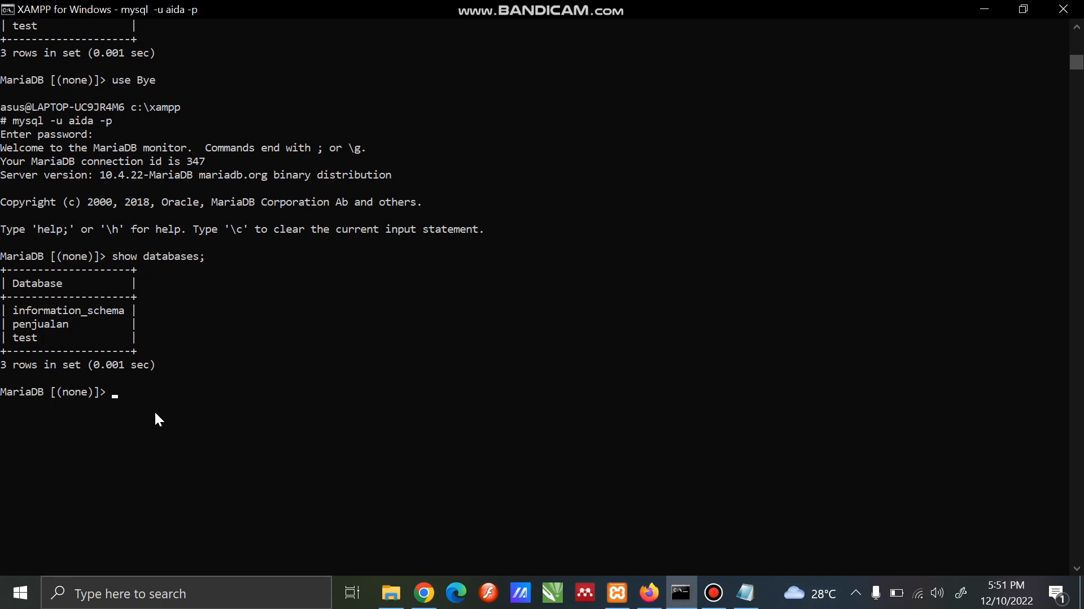
Switch to the penjualan database and list its tables
{"action": "type", "text": "use penjualan;"}
{"action": "key", "text": "Return"}
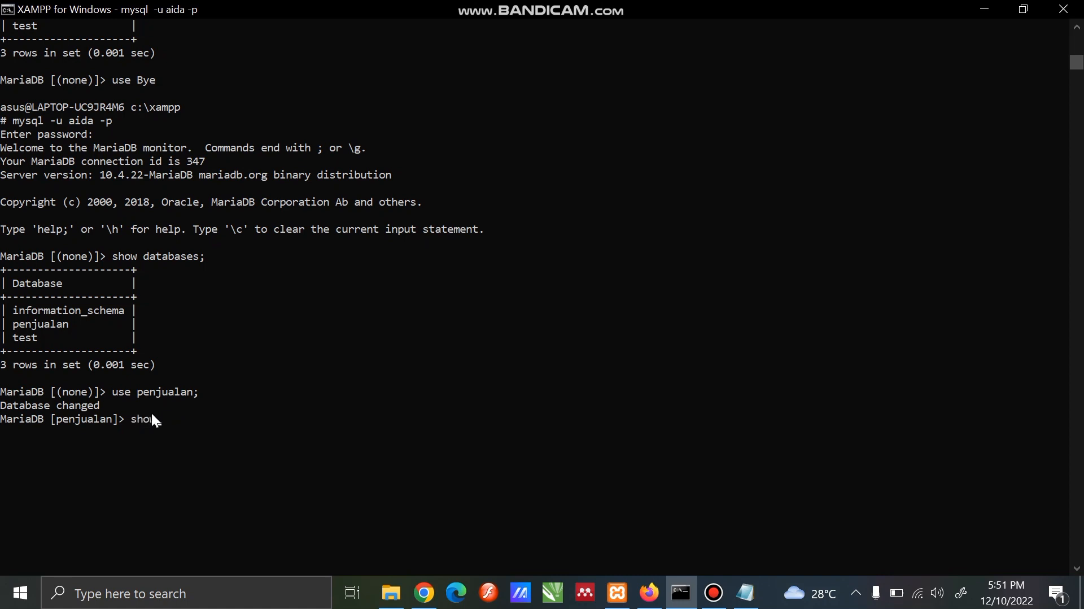
{"action": "type", "text": "show tables;"}
{"action": "key", "text": "Return"}
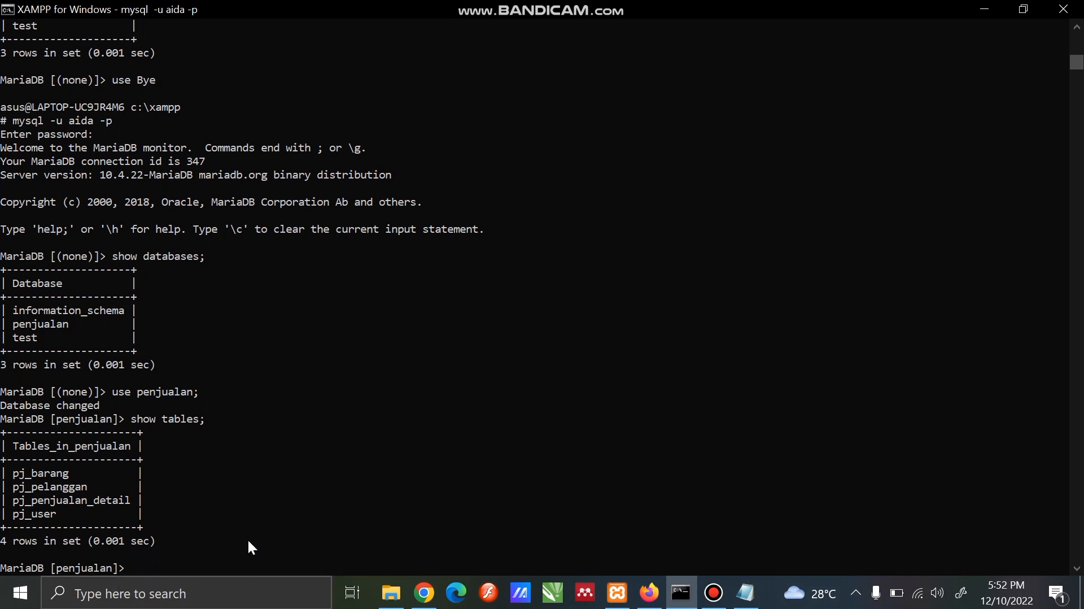
{"action": "type", "text": "desc"}
{"action": "type", "text": " p"}
{"action": "type", "text": "j_"}
{"action": "type", "text": "barang"}
{"action": "type", "text": ";"}
{"action": "key", "text": "BackSpace"}
{"action": "key", "text": "BackSpace"}
{"action": "key", "text": "BackSpace"}
{"action": "key", "text": "BackSpace"}
{"action": "key", "text": "BackSpace"}
{"action": "key", "text": "BackSpace"}
{"action": "key", "text": "BackSpace"}
{"action": "key", "text": "BackSpace"}
{"action": "key", "text": "BackSpace"}
{"action": "key", "text": "BackSpace"}
{"action": "key", "text": "BackSpace"}
{"action": "key", "text": "BackSpace"}
{"action": "key", "text": "BackSpace"}
{"action": "key", "text": "BackSpace"}
Query all columns and records of the pj_barang table
{"action": "type", "text": "select*from pj_barang"}
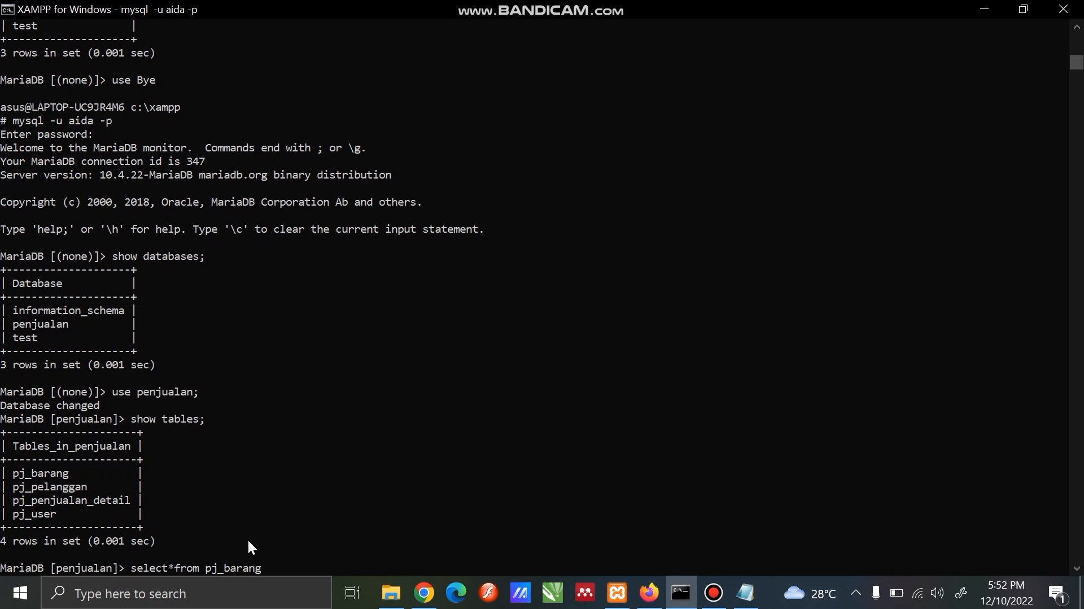
{"action": "type", "text": ";"}
{"action": "key", "text": "Return"}
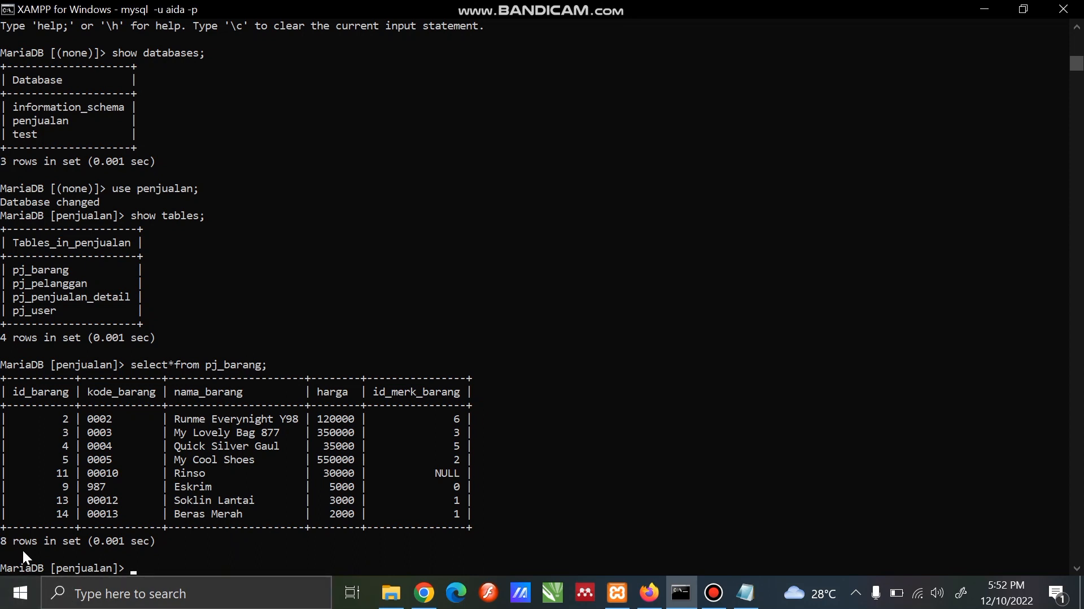
Insert a row into pj_barang with the values '8', '006', 'susu', '13000' and 'SGM'
{"action": "type", "text": "insert into pj_barang"}
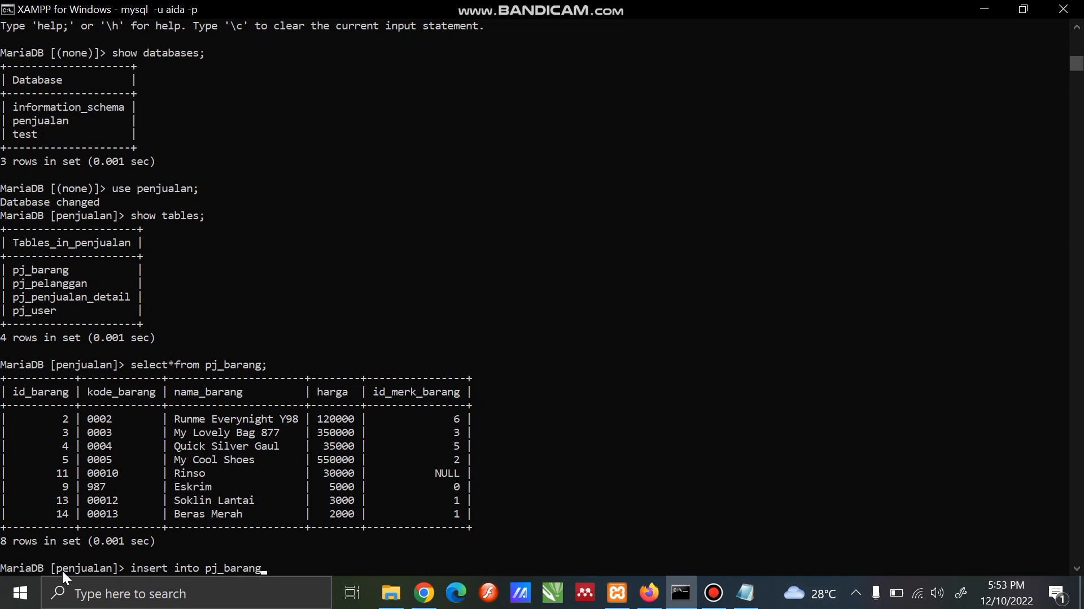
{"action": "type", "text": " values ()"}
{"action": "key", "text": "Left"}
{"action": "type", "text": "''"}
{"action": "key", "text": "Left"}
{"action": "type", "text": "8"}
{"action": "key", "text": "Right"}
{"action": "type", "text": ","}
{"action": "type", "text": ","}
{"action": "key", "text": "BackSpace"}
{"action": "type", "text": "''"}
{"action": "type", "text": "006"}
{"action": "key", "text": "Right"}
{"action": "key", "text": "Right"}
{"action": "key", "text": "Left"}
{"action": "type", "text": ",'susu',"}
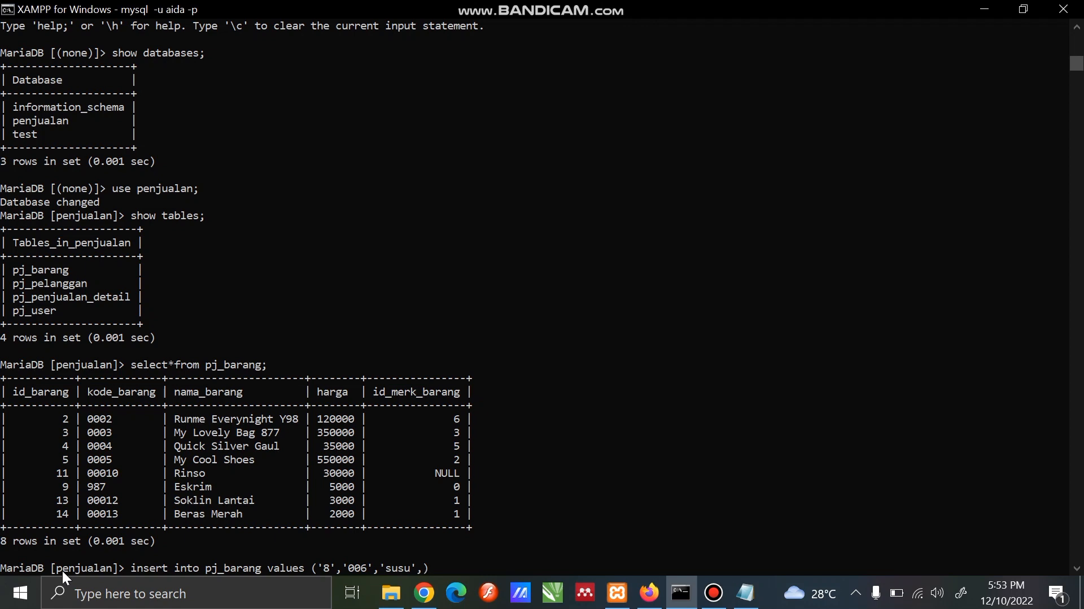
{"action": "type", "text": "'13000','SGM'"}
{"action": "key", "text": "Return"}
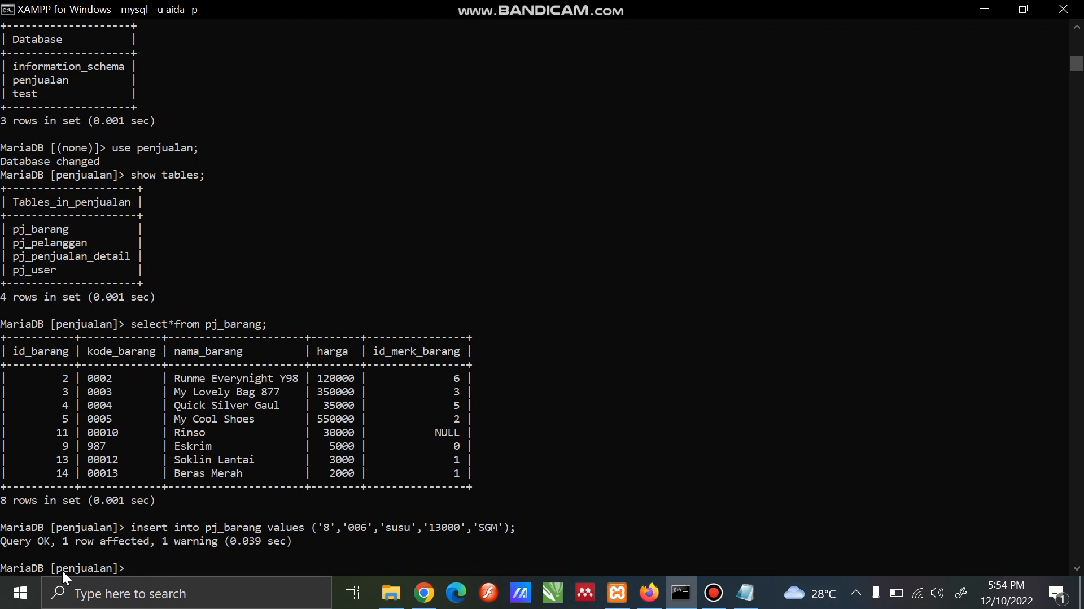
Query all records of pj_barang again to check the inserted row
{"action": "type", "text": "SELECT"}
{"action": "key", "text": "BackSpace"}
{"action": "key", "text": "BackSpace"}
{"action": "key", "text": "BackSpace"}
{"action": "key", "text": "BackSpace"}
{"action": "key", "text": "BackSpace"}
{"action": "key", "text": "BackSpace"}
{"action": "type", "text": "SELECT*FROM pj_barang"}
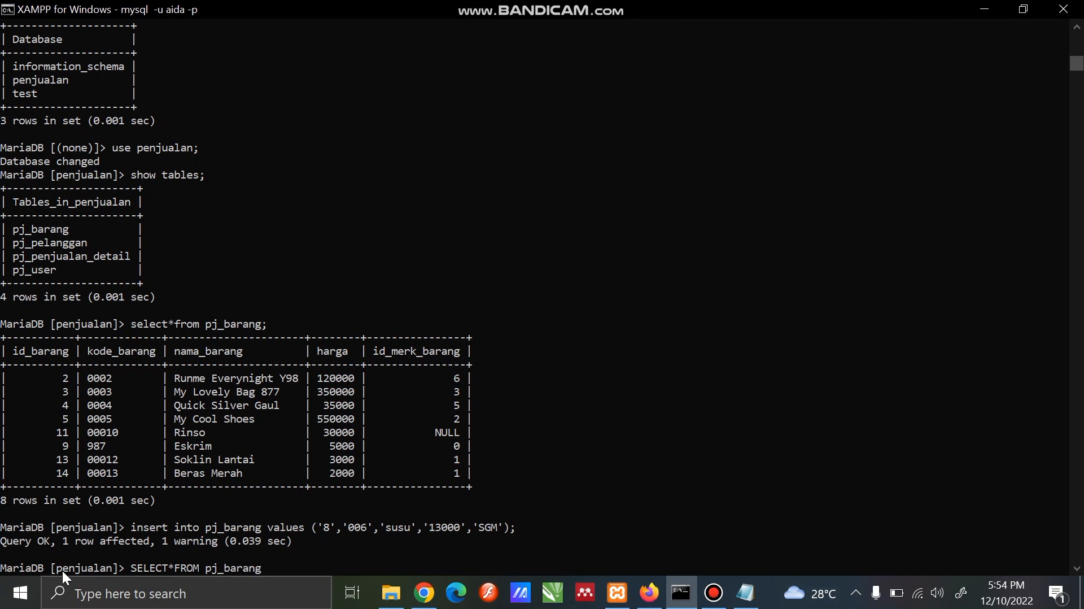
{"action": "type", "text": ";"}
{"action": "key", "text": "Return"}
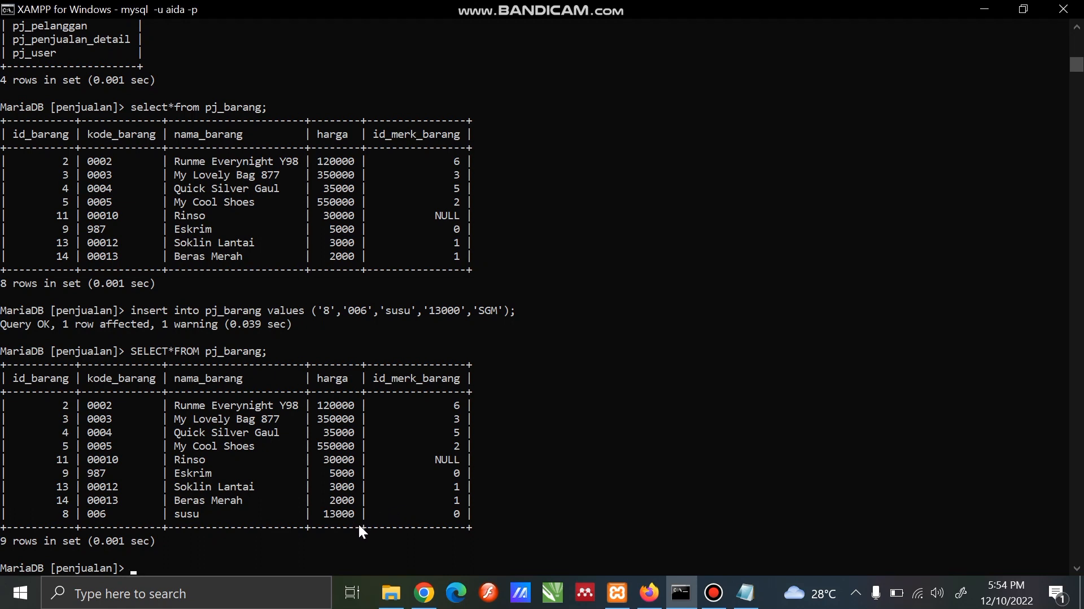
Quit the current MariaDB session with the quit command
{"action": "mouse_move", "coordinate": [716, 577]}
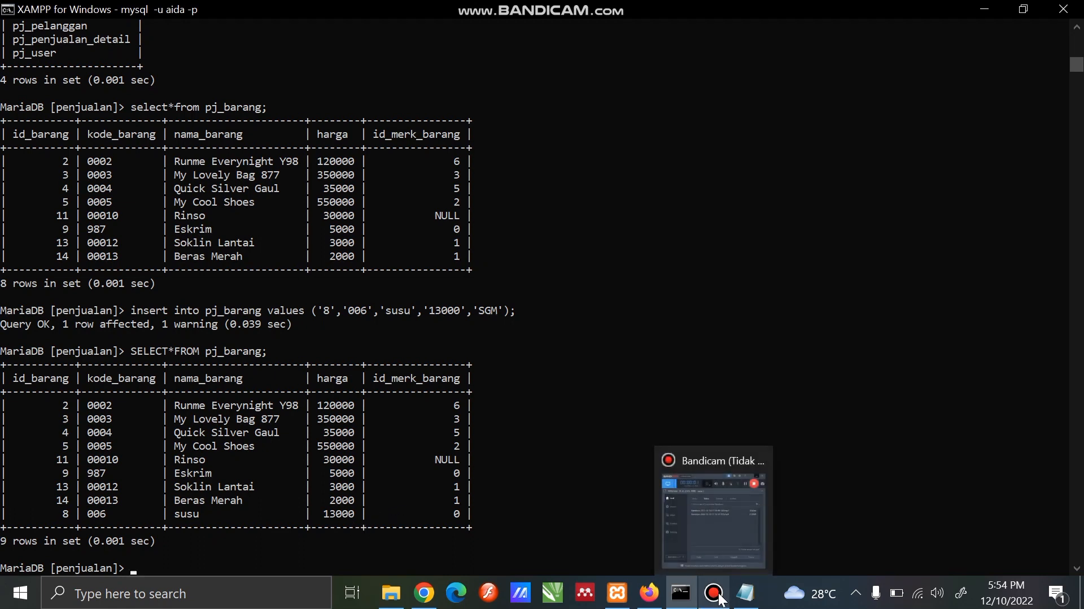
{"action": "type", "text": "quit"}
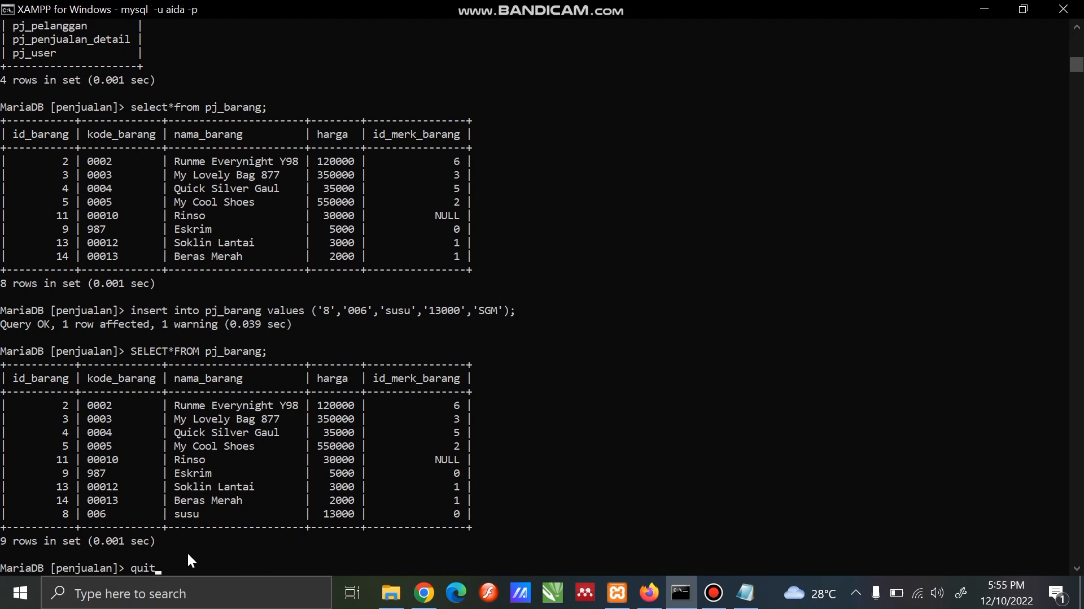
{"action": "key", "text": "Return"}
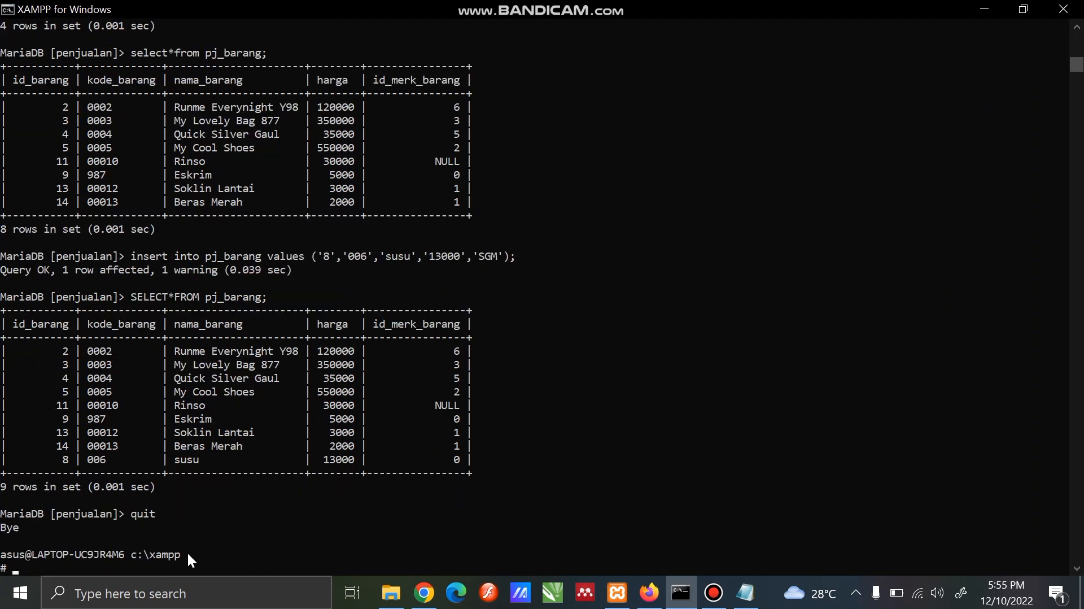
Log in with the mysql client using the first name of pj_user's keuangan user, and submit the account password
{"action": "type", "text": "m"}
{"action": "key", "text": "BackSpace"}
{"action": "key", "text": "Up"}
{"action": "key", "text": "Left"}
{"action": "key", "text": "Left"}
{"action": "key", "text": "Left"}
{"action": "key", "text": "Left"}
{"action": "key", "text": "BackSpace"}
{"action": "key", "text": "BackSpace"}
{"action": "key", "text": "BackSpace"}
{"action": "key", "text": "BackSpace"}
{"action": "type", "text": "ayu"}
{"action": "key", "text": "Right"}
{"action": "key", "text": "Right"}
{"action": "key", "text": "Right"}
{"action": "key", "text": "Return"}
{"action": "key", "text": "Return"}
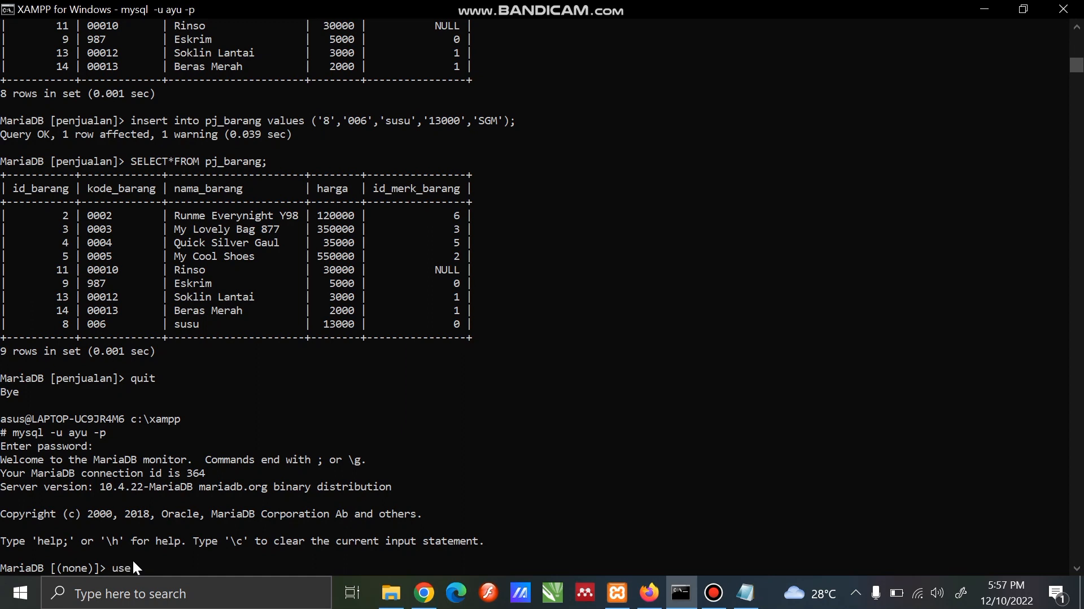
Select the penjualan database under the new login and show its tables
{"action": "type", "text": "use penjualan;"}
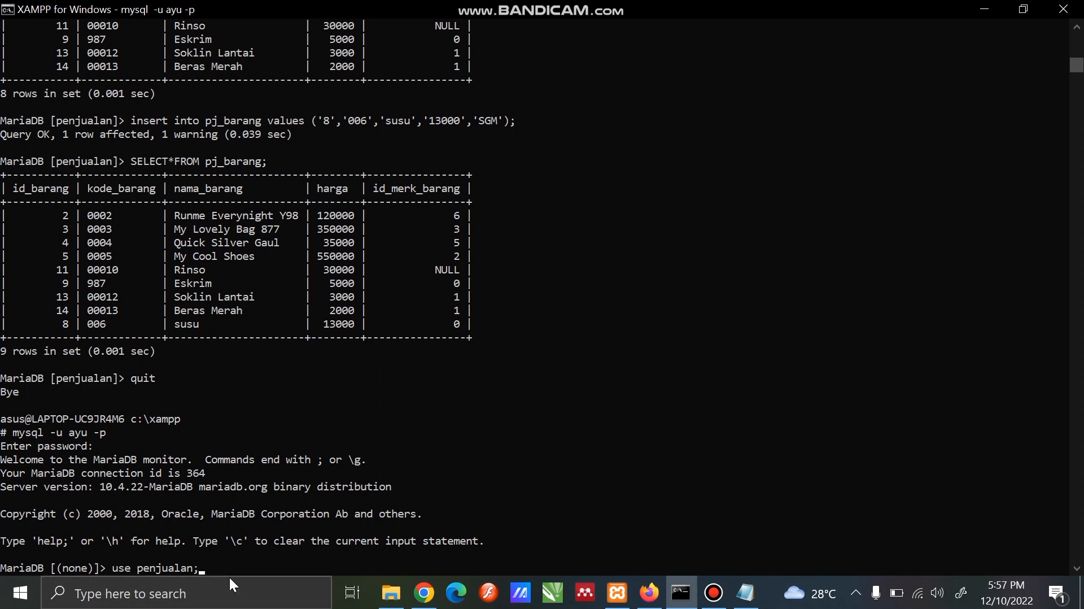
{"action": "key", "text": "Return"}
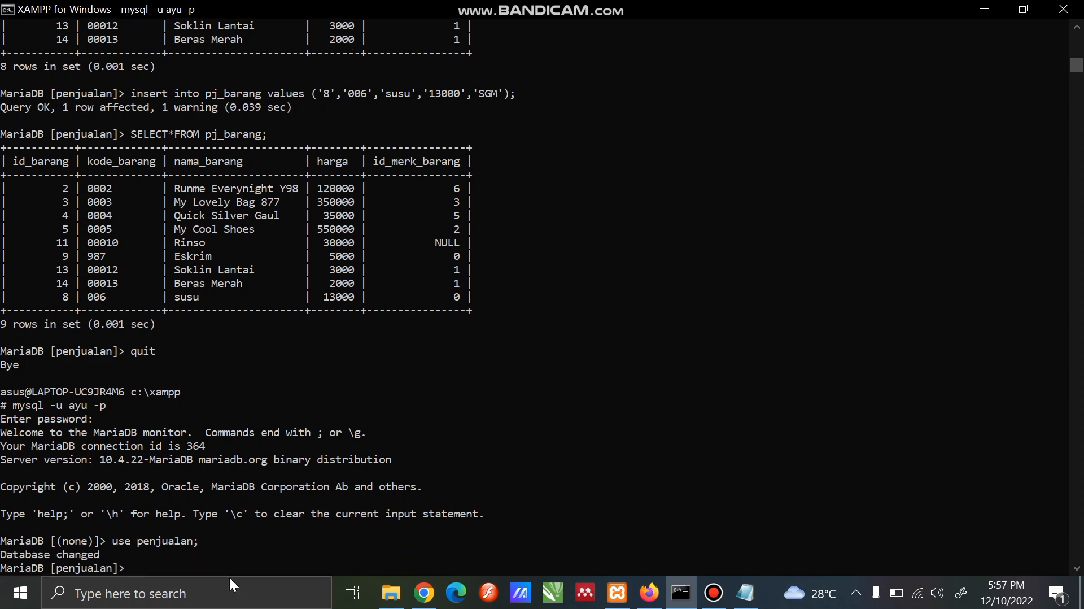
{"action": "type", "text": "show tables;"}
{"action": "key", "text": "Return"}
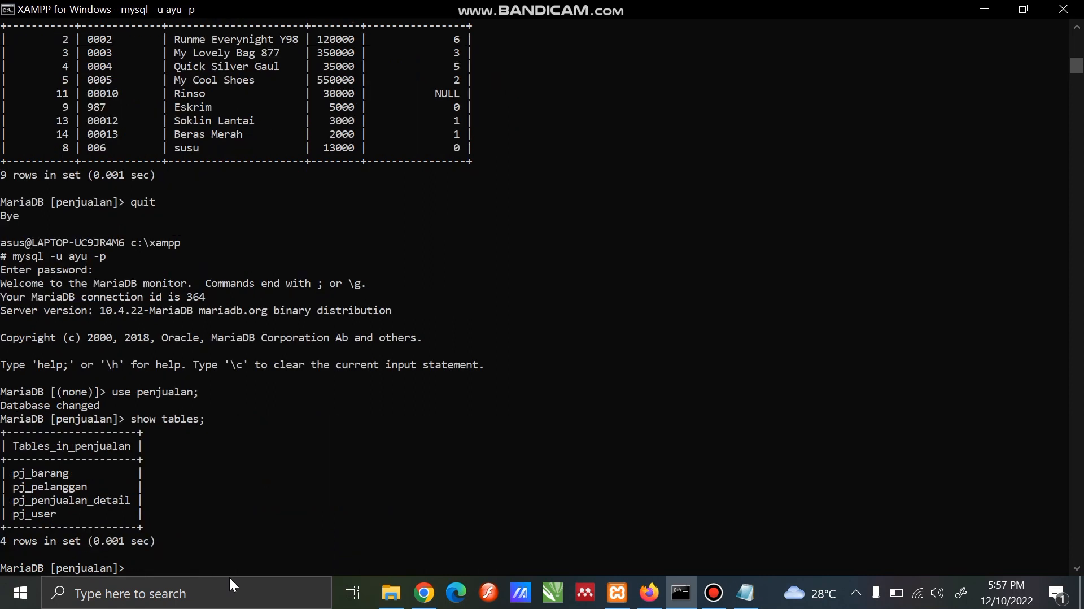
Query all records of the pj_pelanggan table
{"action": "type", "text": "des"}
{"action": "key", "text": "BackSpace"}
{"action": "key", "text": "BackSpace"}
{"action": "key", "text": "BackSpace"}
{"action": "type", "text": "select*from pj_pela"}
{"action": "type", "text": "nggan"}
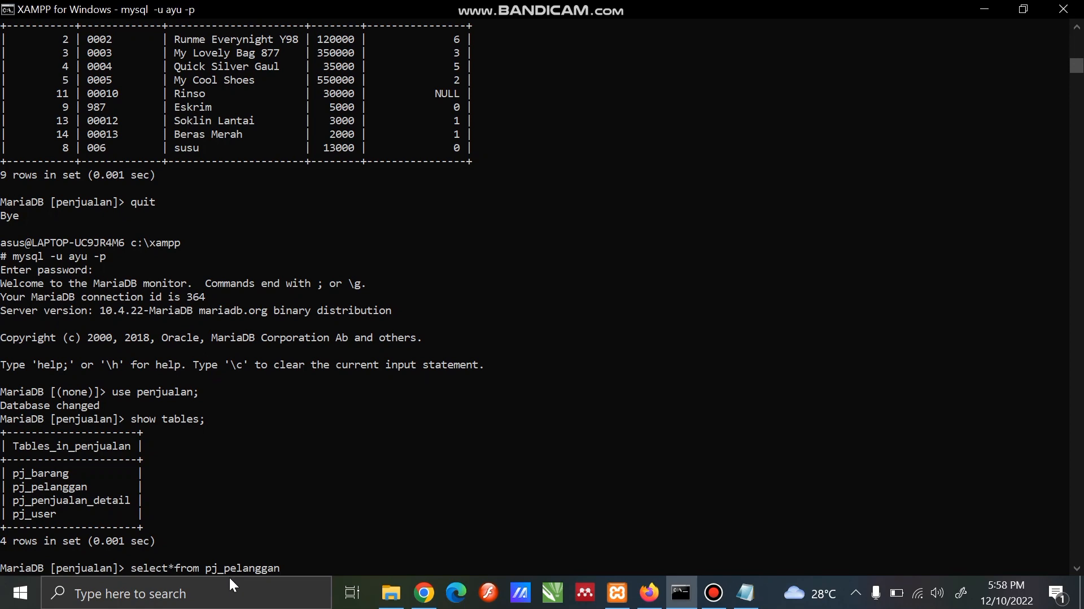
{"action": "type", "text": ";"}
{"action": "key", "text": "Return"}
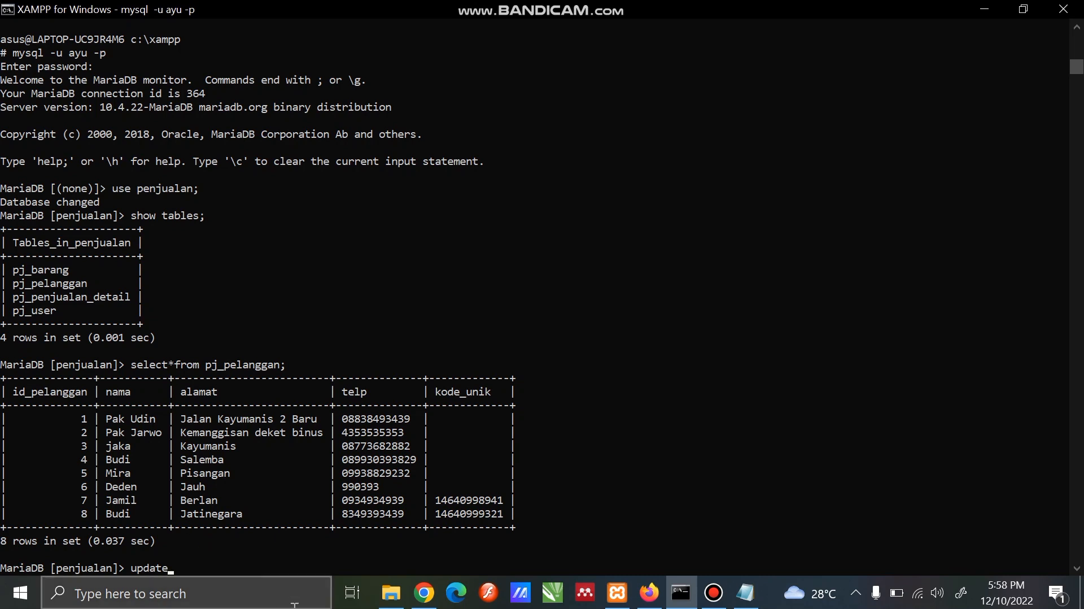
Try to update pj_pelanggan, setting id_pelanggan to "5" where nama equals the customer's new first name
{"action": "type", "text": "pj_pelanggan set "}
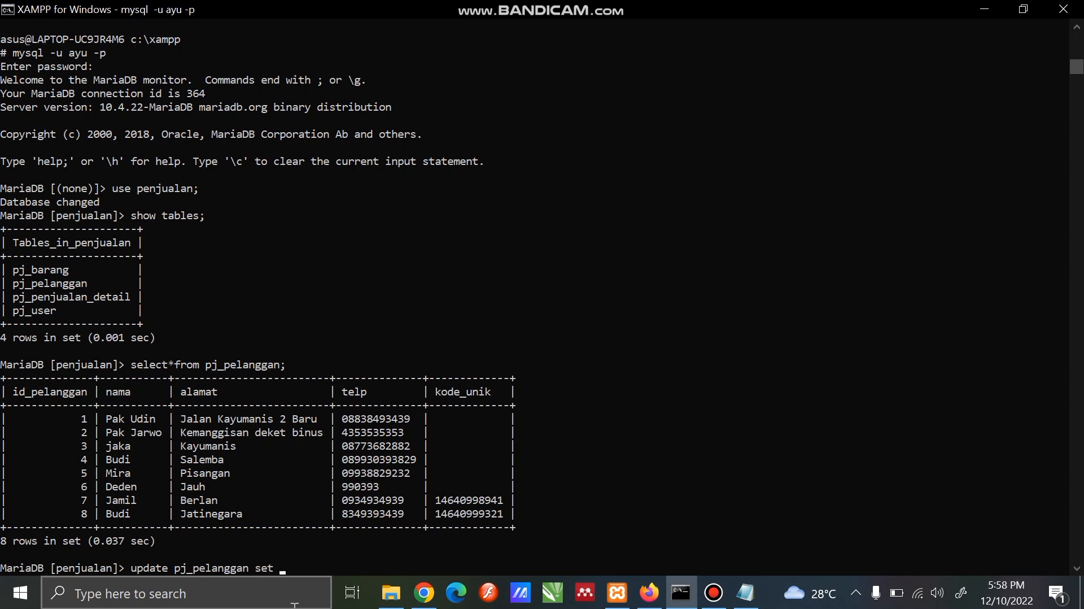
{"action": "type", "text": "id_pelanggan =\"\""}
{"action": "key", "text": "Left"}
{"action": "key", "text": "Left"}
{"action": "key", "text": "Right"}
{"action": "type", "text": "5"}
{"action": "key", "text": "Right"}
{"action": "type", "text": "where "}
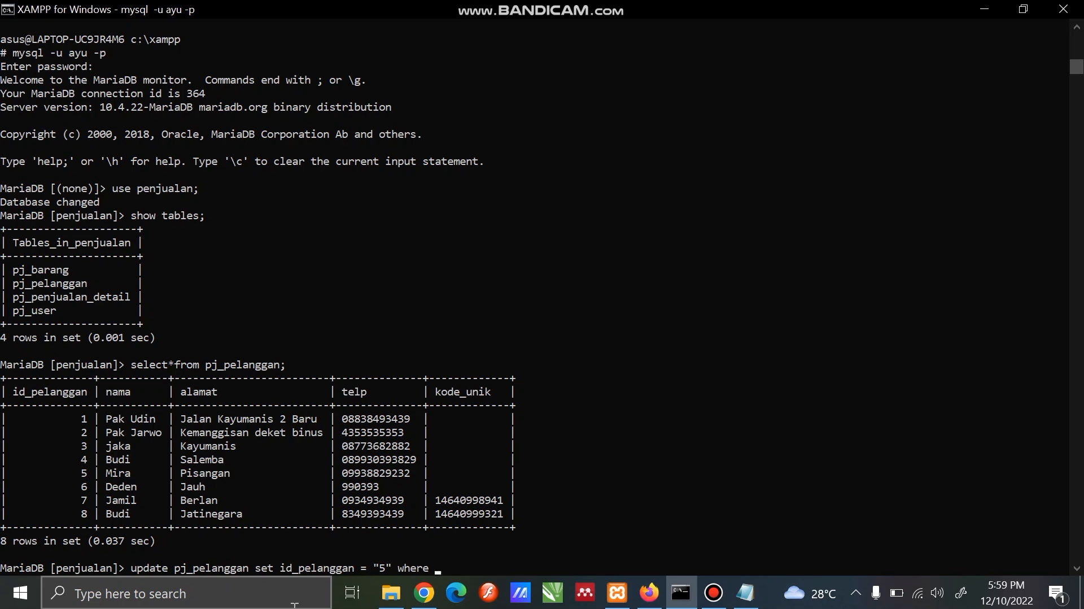
{"action": "type", "text": "nama"}
{"action": "type", "text": "= \"\""}
{"action": "key", "text": "Left"}
{"action": "type", "text": "Mira"}
{"action": "key", "text": "Left"}
{"action": "key", "text": "BackSpace"}
{"action": "key", "text": "BackSpace"}
{"action": "key", "text": "Delete"}
{"action": "type", "text": "eri"}
{"action": "key", "text": "Right"}
{"action": "key", "text": "Return"}
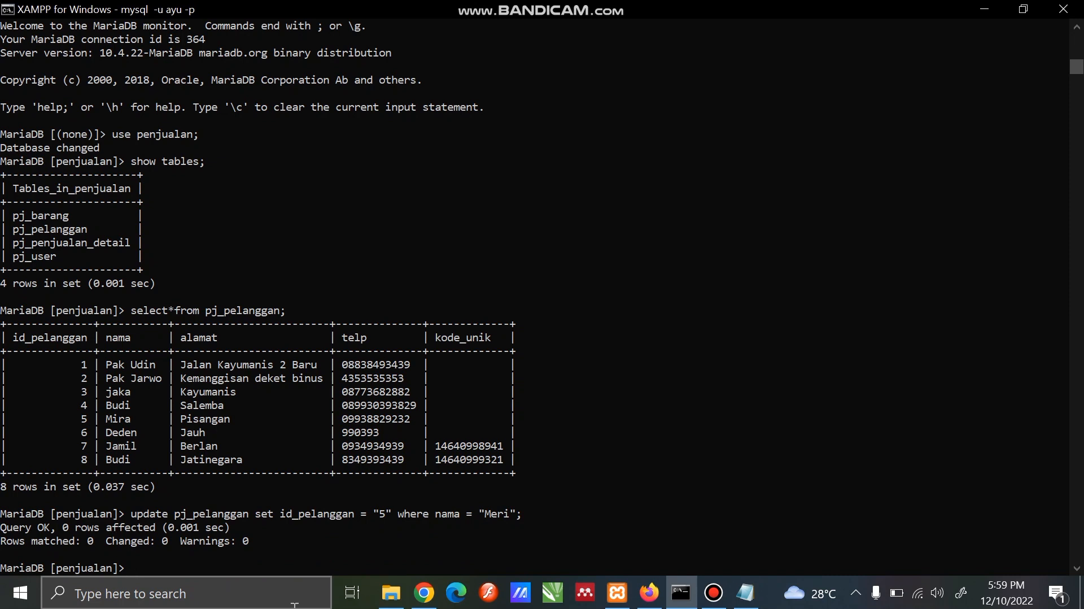
Query all pj_pelanggan records again to check the attempted id_pelanggan update
{"action": "type", "text": "select"}
{"action": "type", "text": "*from pj_p"}
{"action": "type", "text": "elangg"}
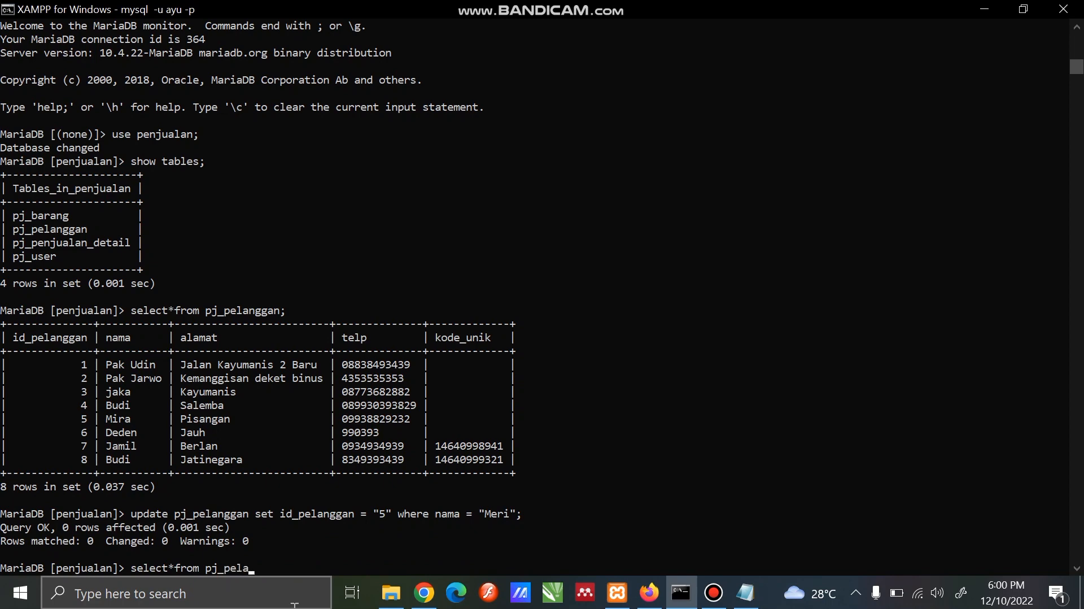
{"action": "type", "text": "an;"}
{"action": "key", "text": "Return"}
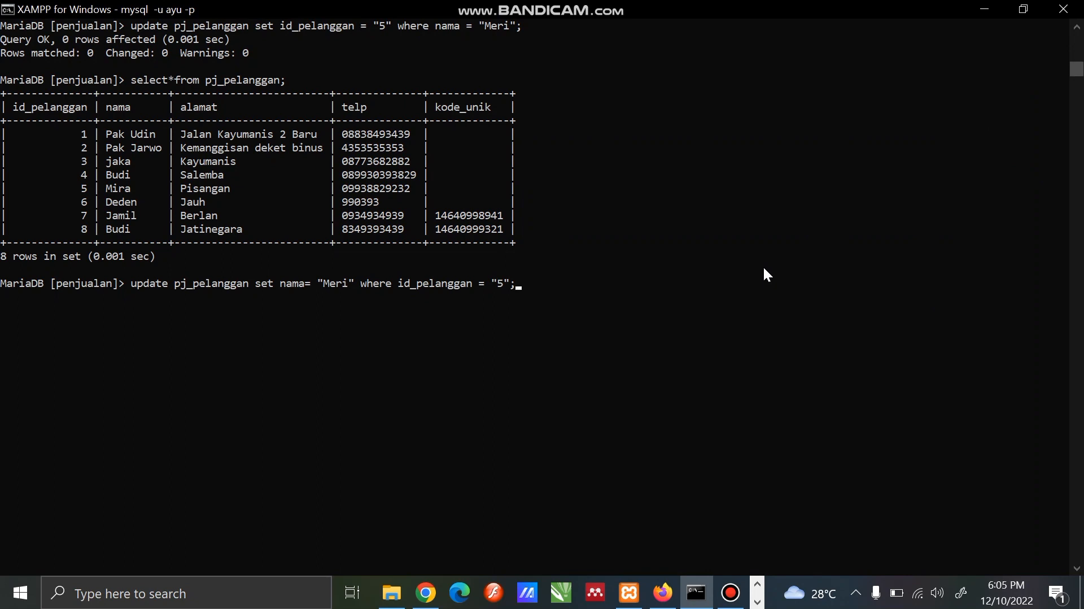
Run the prepared update of nama in pj_pelanggan for id_pelanggan "5", and query all records of that table
{"action": "key", "text": "Return"}
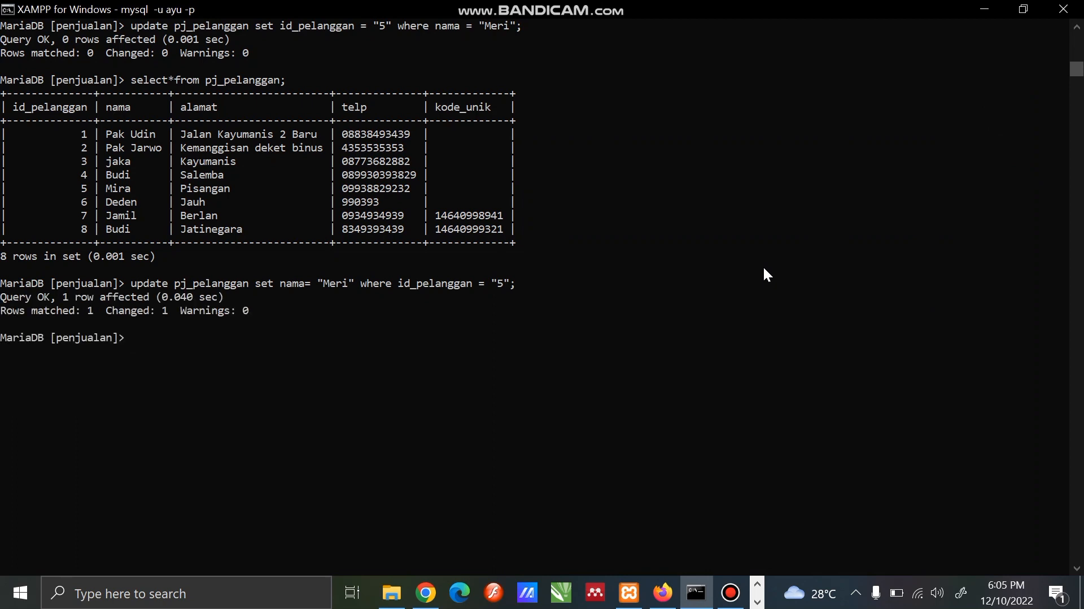
{"action": "type", "text": "SELECT*FROM se"}
{"action": "key", "text": "BackSpace"}
{"action": "key", "text": "BackSpace"}
{"action": "type", "text": "spj_pelangg"}
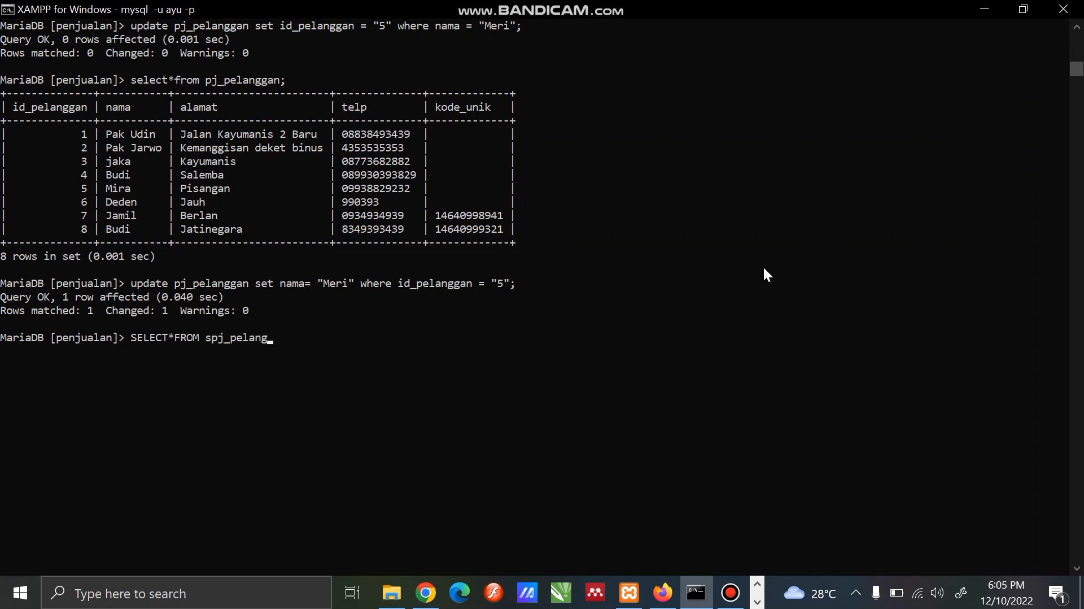
{"action": "key", "text": "BackSpace"}
{"action": "key", "text": "BackSpace"}
{"action": "key", "text": "BackSpace"}
{"action": "key", "text": "BackSpace"}
{"action": "key", "text": "BackSpace"}
{"action": "key", "text": "BackSpace"}
{"action": "key", "text": "BackSpace"}
{"action": "key", "text": "BackSpace"}
{"action": "key", "text": "BackSpace"}
{"action": "key", "text": "BackSpace"}
{"action": "key", "text": "BackSpace"}
{"action": "type", "text": "pj_pelanggan;"}
{"action": "key", "text": "Return"}
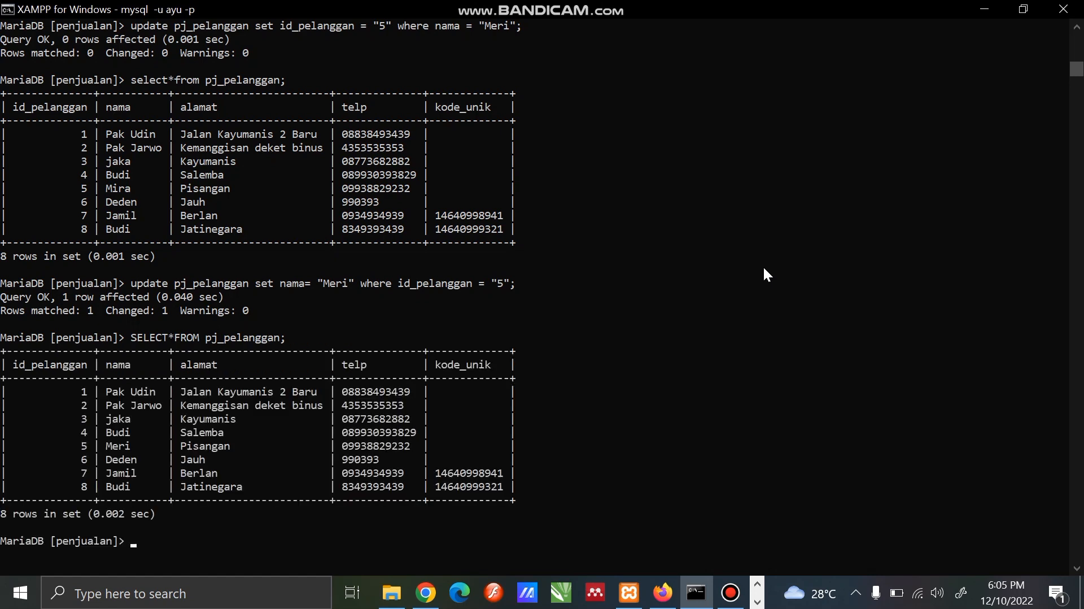
Quit the current MariaDB session with the quit command
{"action": "left_click", "coordinate": [763, 267]}
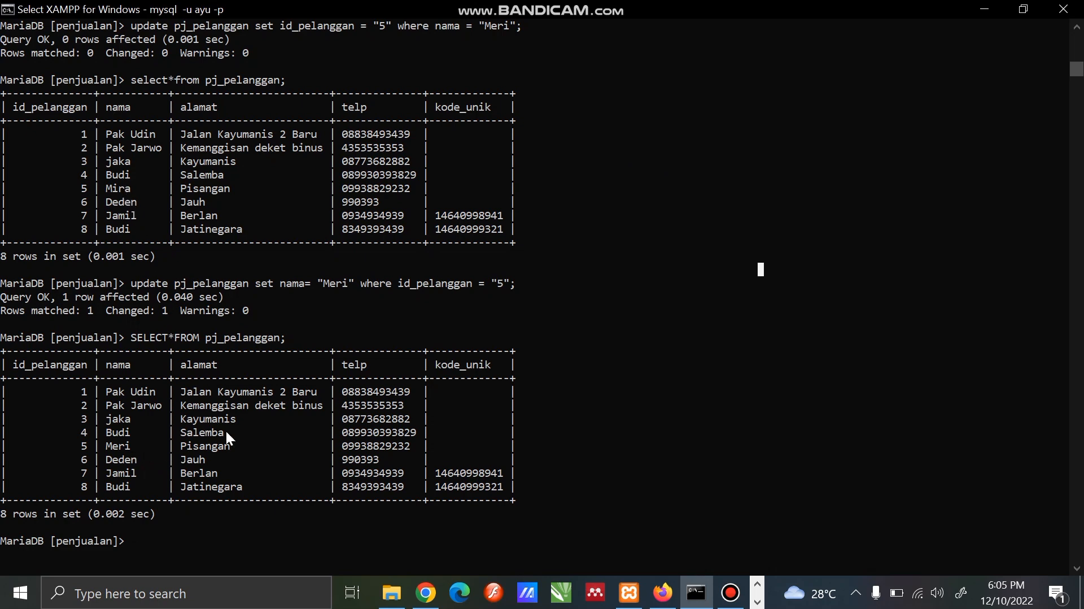
{"action": "type", "text": "quit"}
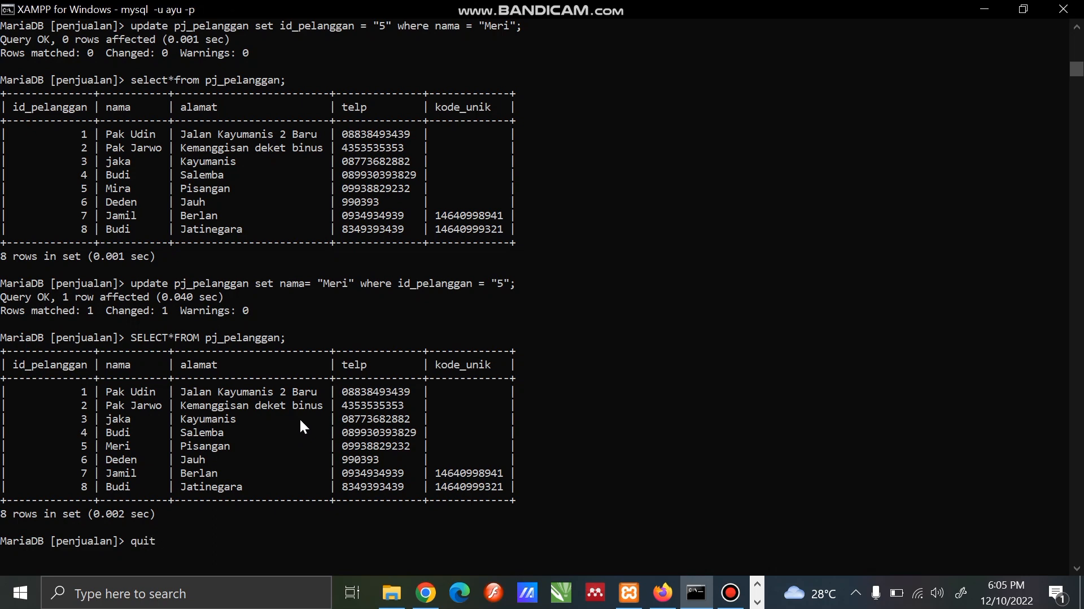
{"action": "key", "text": "Return"}
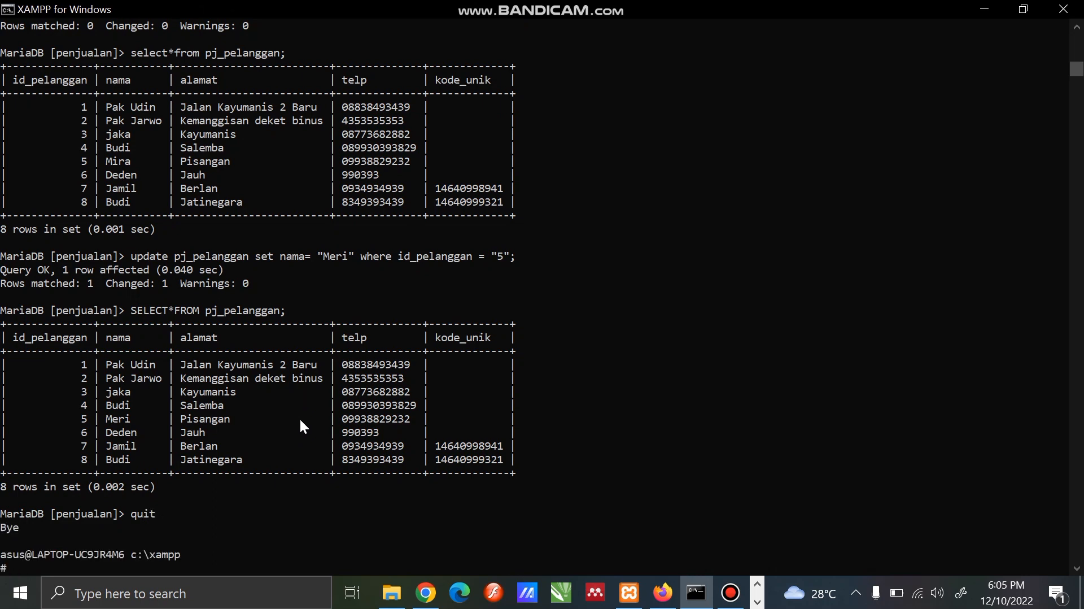
Log in with the mysql client using the first name of pj_user's kasir user, and submit the account password
{"action": "key", "text": "Up"}
{"action": "key", "text": "Left"}
{"action": "key", "text": "Left"}
{"action": "key", "text": "Left"}
{"action": "key", "text": "BackSpace"}
{"action": "key", "text": "BackSpace"}
{"action": "key", "text": "BackSpace"}
{"action": "type", "text": "fitri"}
{"action": "key", "text": "Return"}
{"action": "key", "text": "Return"}
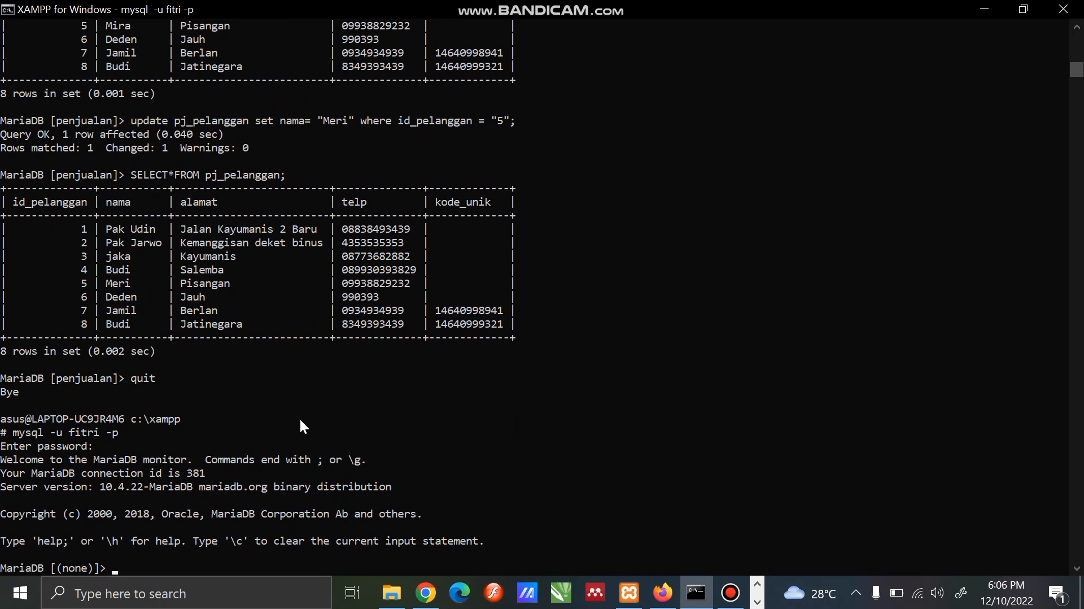
Select the penjualan database for the new session
{"action": "type", "text": "use penjualan;"}
{"action": "key", "text": "Return"}
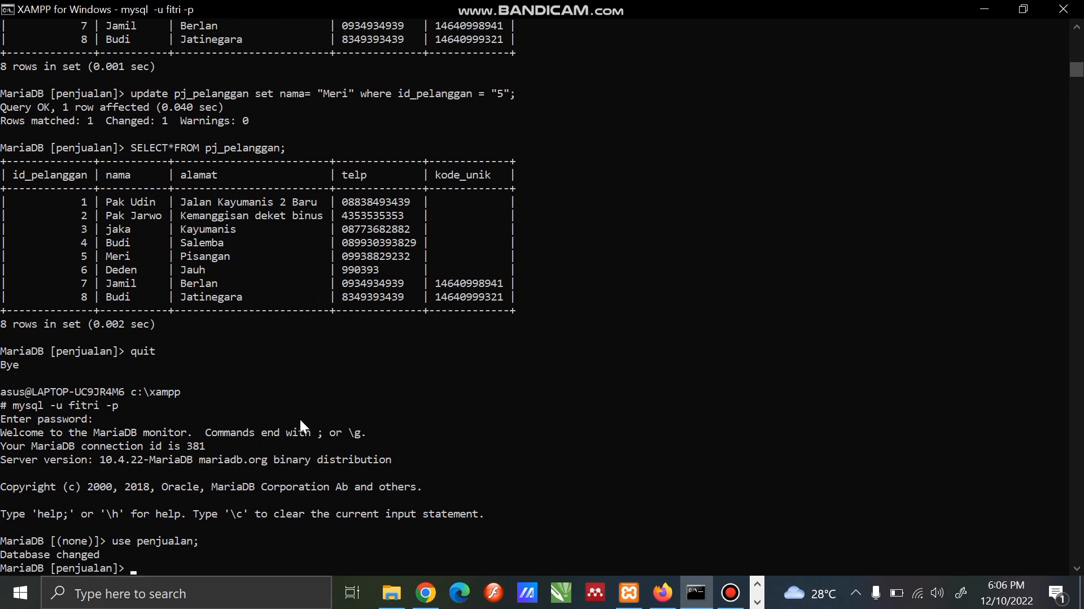
Query all records of the pj_barang table
{"action": "type", "text": "select*from pj_barang"}
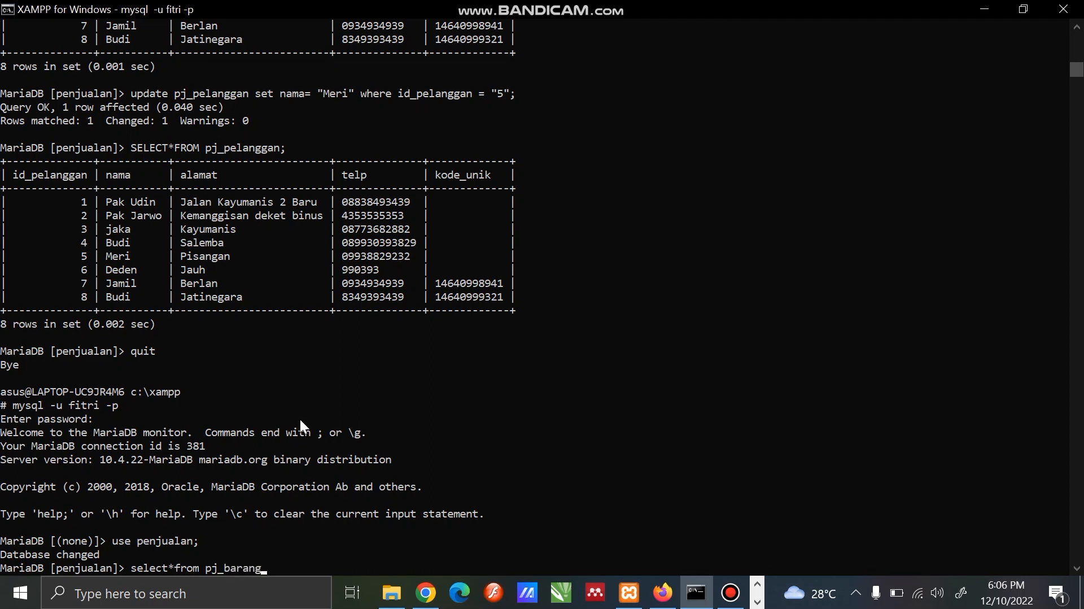
{"action": "type", "text": ";"}
{"action": "key", "text": "Return"}
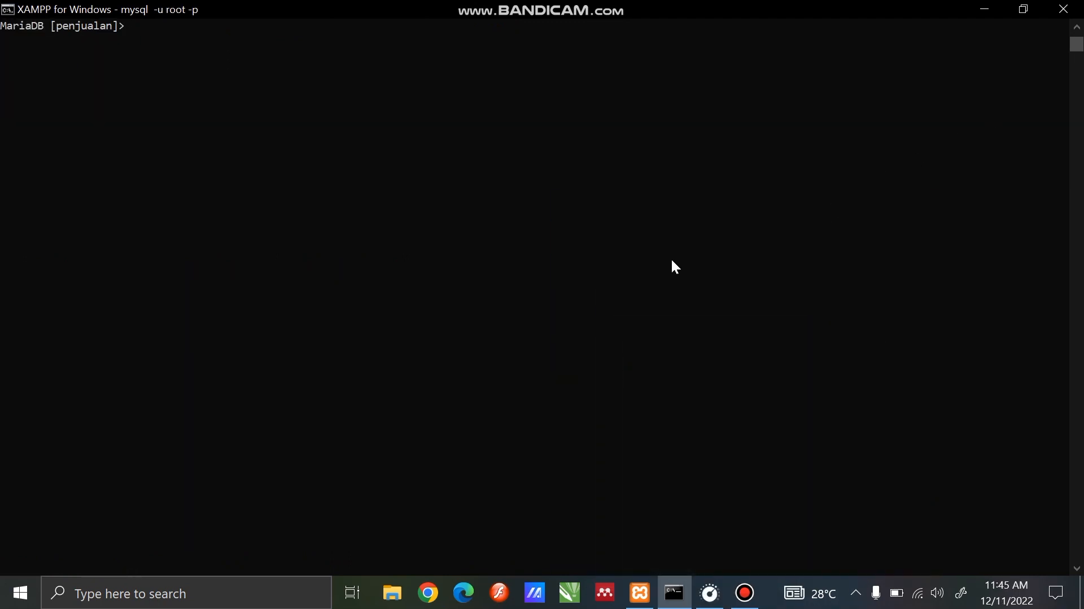
Start a database transaction with START TRANSACTION in the root session
{"action": "type", "text": "START TRANSACTION"}
{"action": "key", "text": "BackSpace"}
{"action": "type", "text": "N;"}
{"action": "key", "text": "Return"}
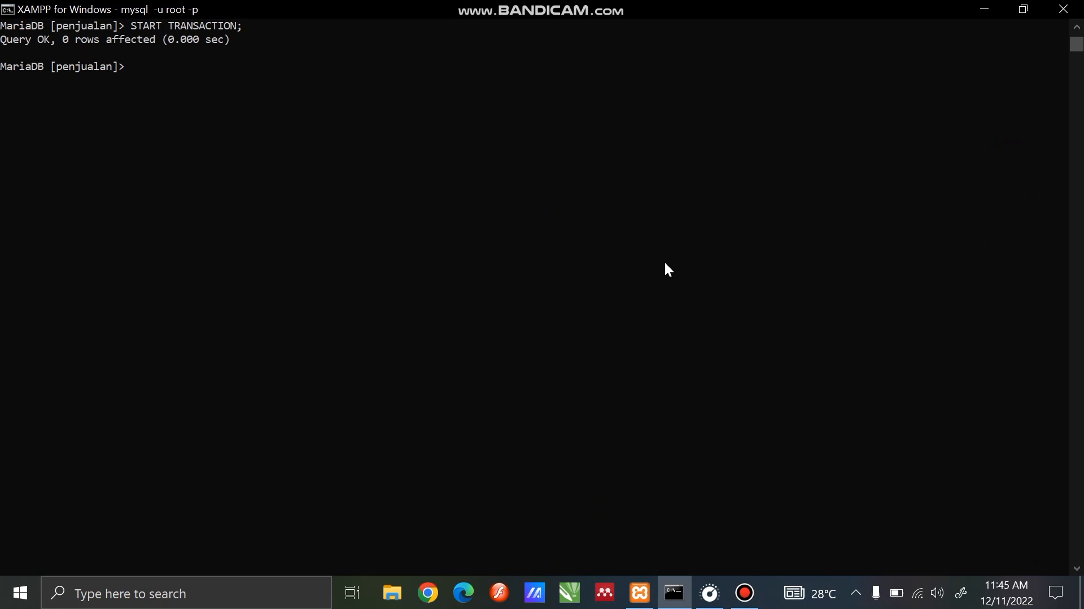
Update pj_user to set nama to the admin's first name where id_user = 1
{"action": "type", "text": "UPDATE PJ"}
{"action": "key", "text": "BackSpace"}
{"action": "key", "text": "BackSpace"}
{"action": "type", "text": "pj_user SET nama"}
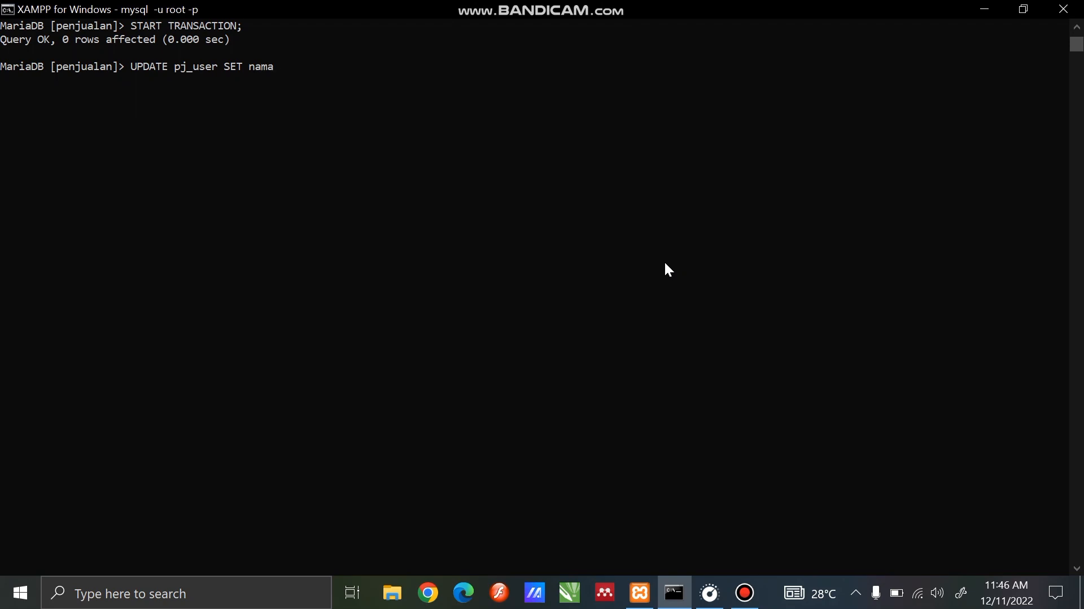
{"action": "type", "text": "='a"}
{"action": "key", "text": "BackSpace"}
{"action": "type", "text": "Aida"}
{"action": "type", "text": "where id_user"}
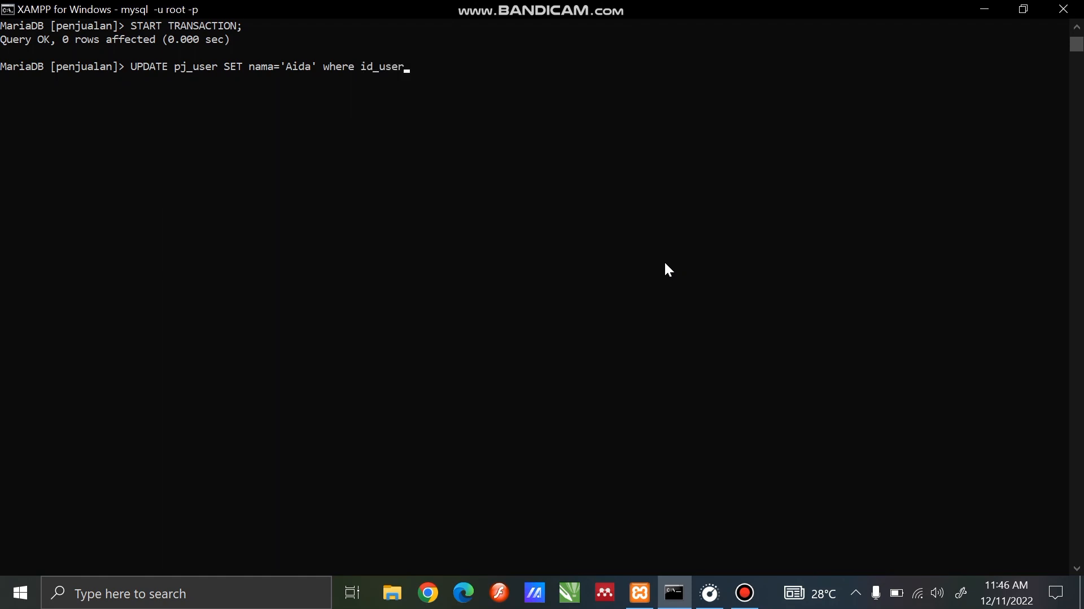
{"action": "type", "text": "="}
{"action": "key", "text": "BackSpace"}
{"action": "type", "text": "= 1;"}
{"action": "key", "text": "Return"}
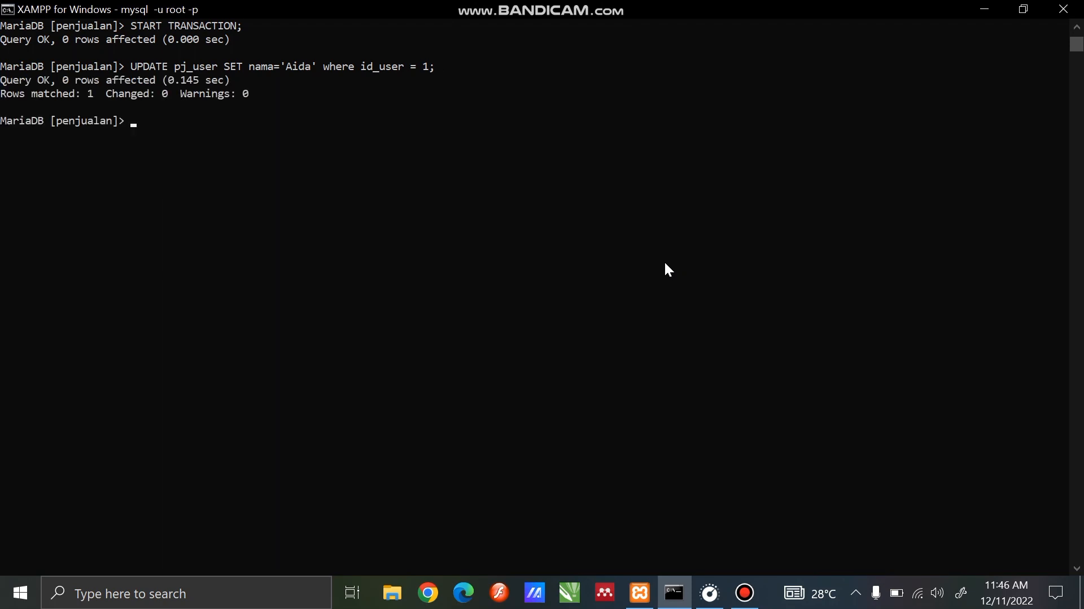
Query all records of the pj_user table
{"action": "type", "text": "select*"}
{"action": "type", "text": "from pj_user"}
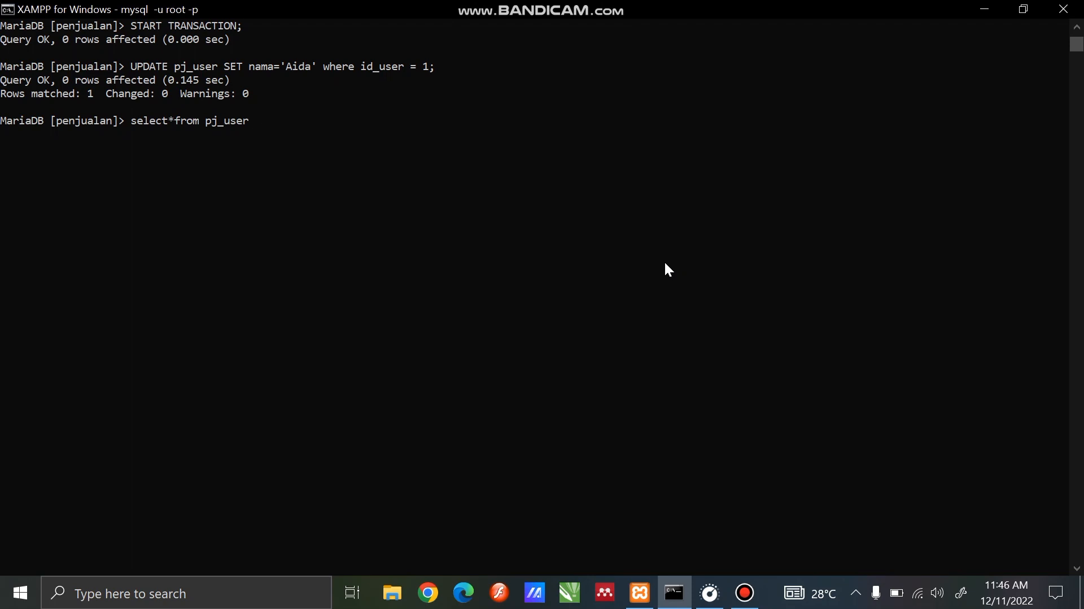
{"action": "type", "text": ";"}
{"action": "key", "text": "Return"}
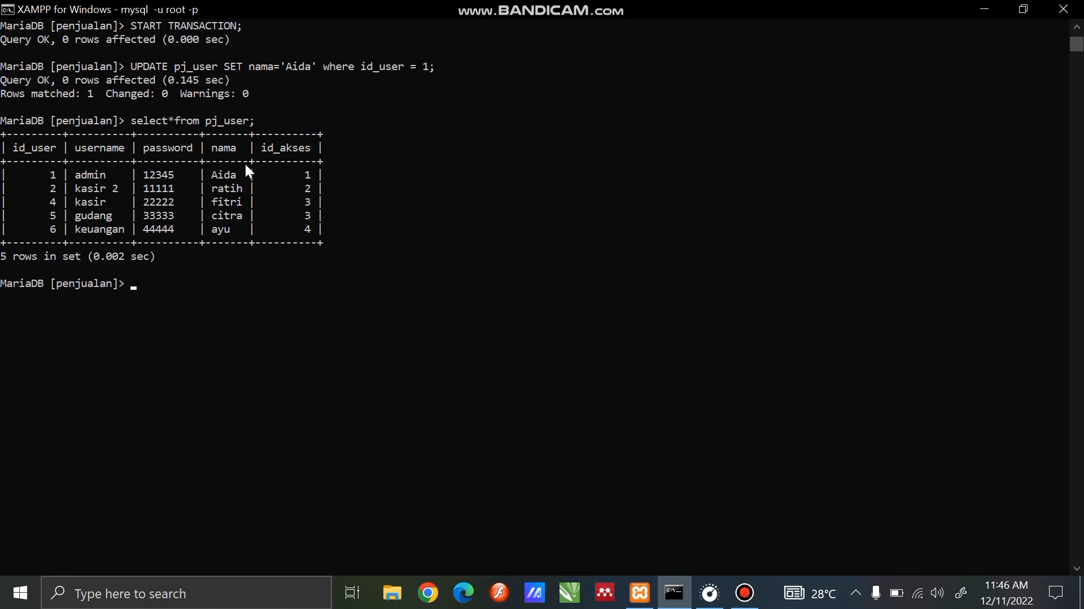
Create a savepoint named a in the running transaction
{"action": "left_click", "coordinate": [1077, 570]}
{"action": "left_click", "coordinate": [1077, 570]}
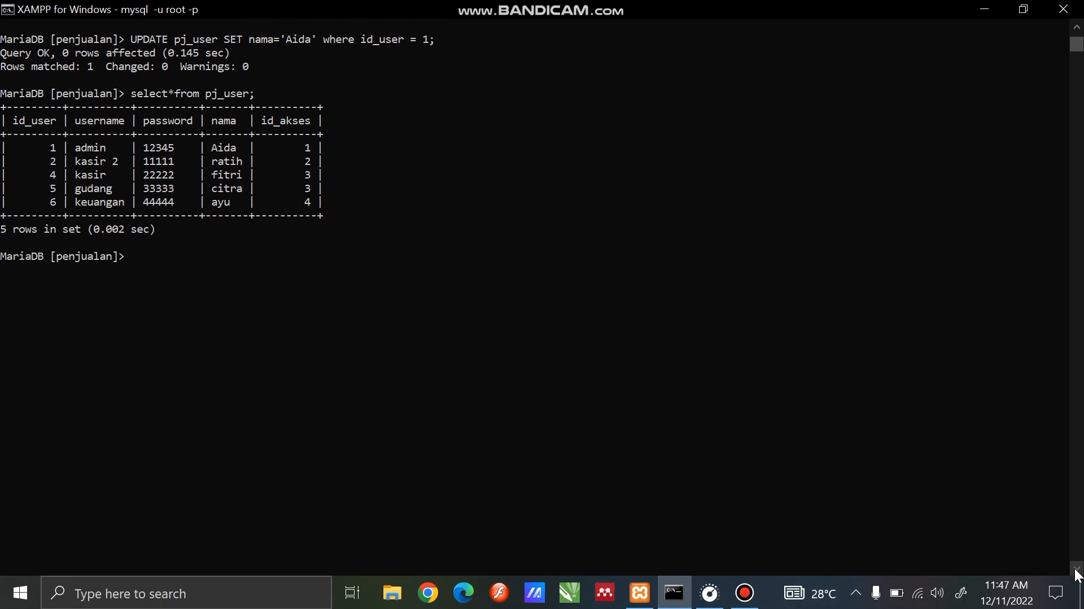
{"action": "type", "text": "SAVEPOINT"}
{"action": "type", "text": "a;"}
{"action": "key", "text": "Return"}
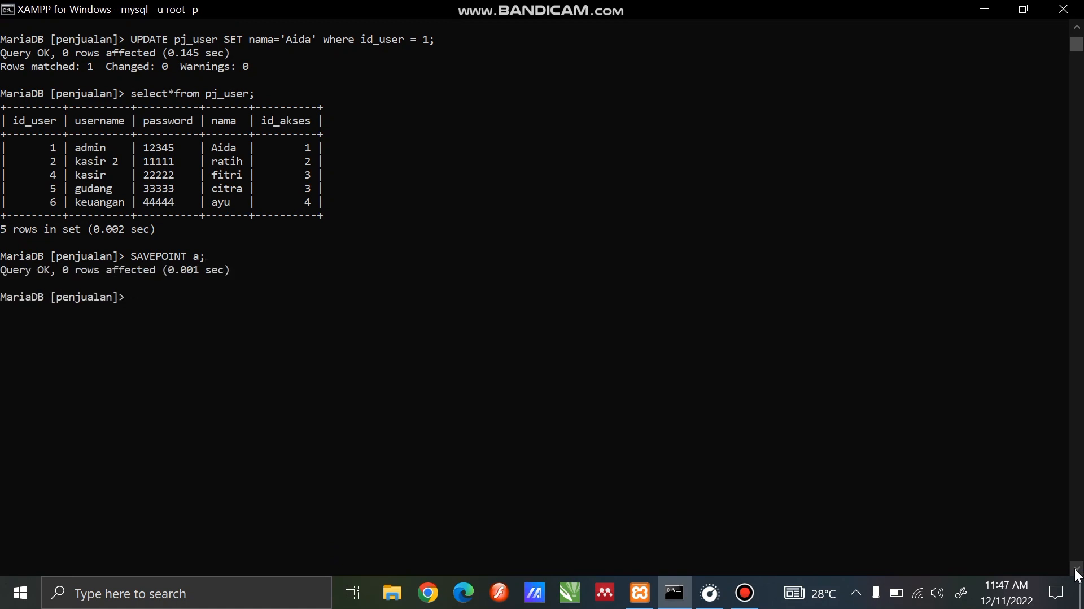
Insert a record into pj_user with nama set to 'Si penjual'
{"action": "type", "text": "insert into"}
{"action": "type", "text": "pj_user"}
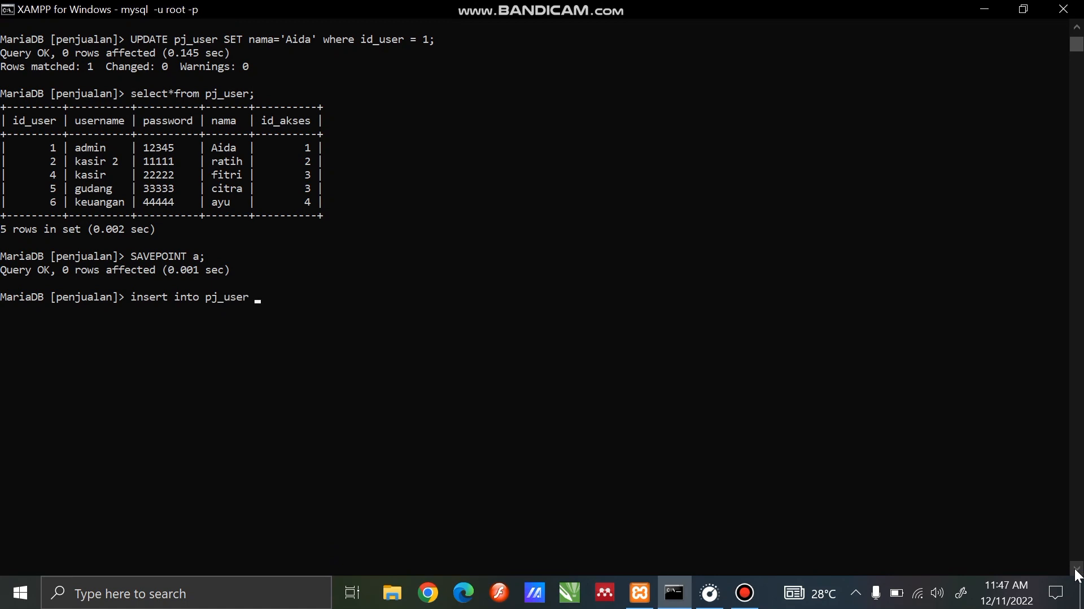
{"action": "type", "text": " (nama) values ('Si"}
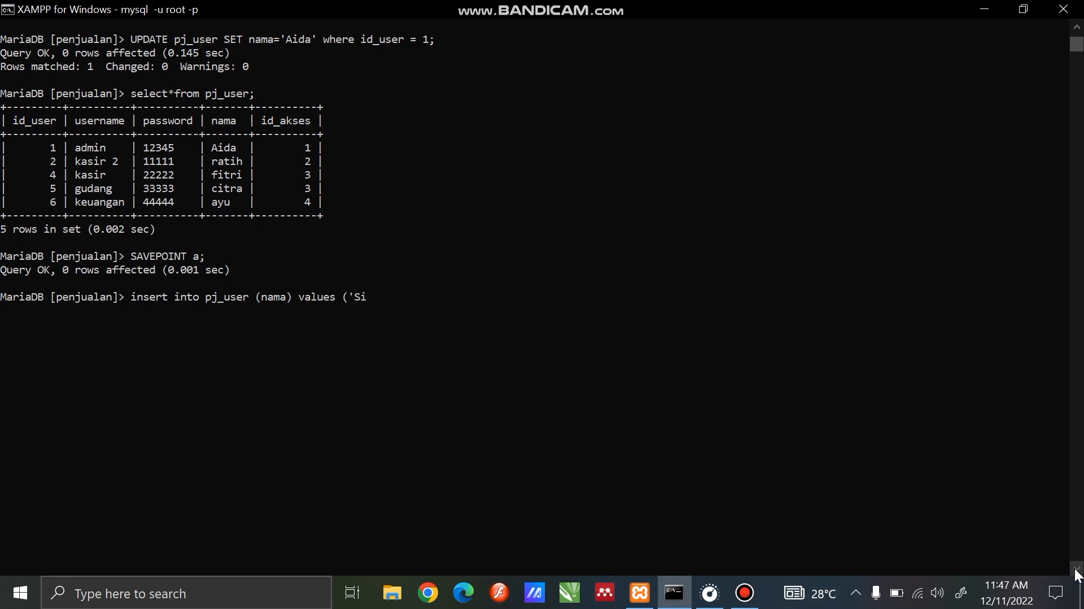
{"action": "type", "text": " Pen"}
{"action": "key", "text": "BackSpace"}
{"action": "key", "text": "BackSpace"}
{"action": "key", "text": "BackSpace"}
{"action": "type", "text": "penjual')"}
{"action": "key", "text": "Return"}
Query all records of the pj_user table to check the inserted 'Si penjual' record
{"action": "type", "text": "select"}
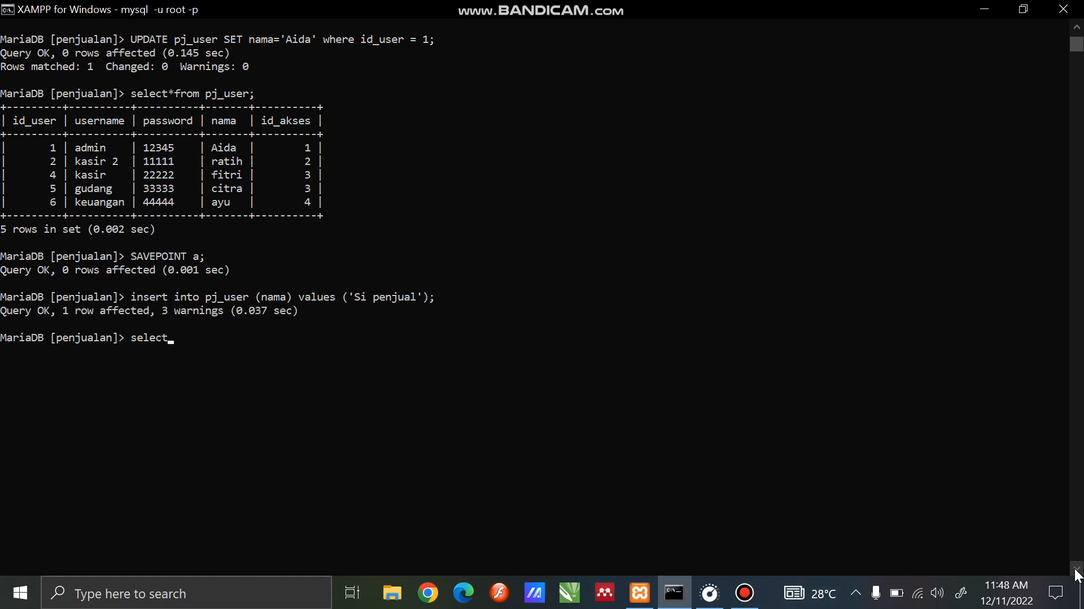
{"action": "type", "text": "*from"}
{"action": "type", "text": " [j_u"}
{"action": "type", "text": "ser"}
{"action": "key", "text": "BackSpace"}
{"action": "key", "text": "BackSpace"}
{"action": "key", "text": "BackSpace"}
{"action": "key", "text": "BackSpace"}
{"action": "key", "text": "BackSpace"}
{"action": "key", "text": "BackSpace"}
{"action": "key", "text": "BackSpace"}
{"action": "type", "text": "pj_user;"}
{"action": "key", "text": "Return"}
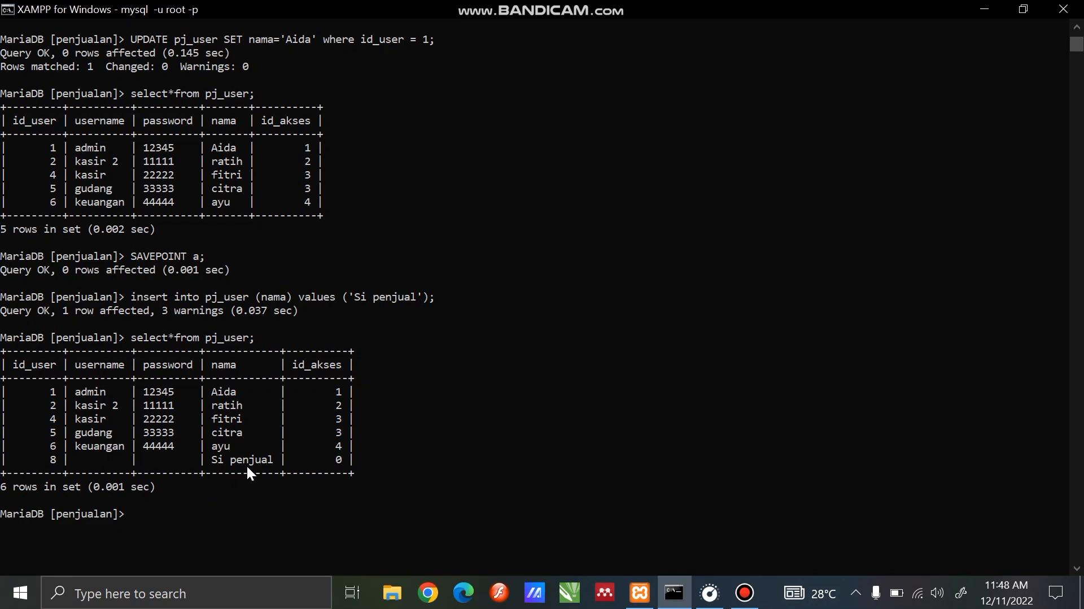
Create a second savepoint named b in the running transaction
{"action": "type", "text": "savepoint b;"}
{"action": "key", "text": "Return"}
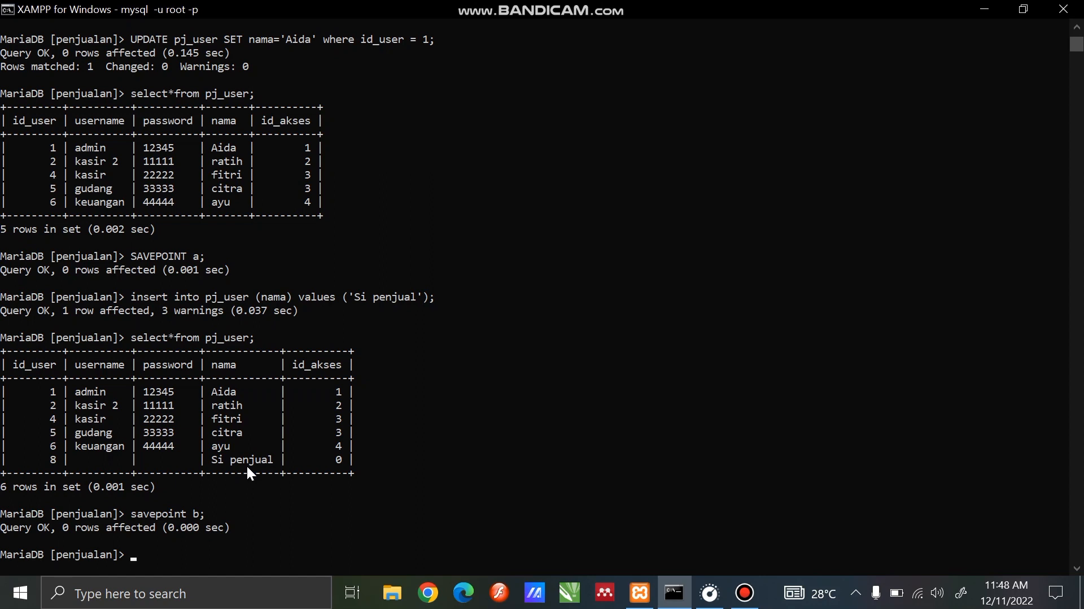
Write an insert statement for pj_user listing the columns id_user, username, password, nama and id_akses
{"action": "type", "text": "insert into pj_user"}
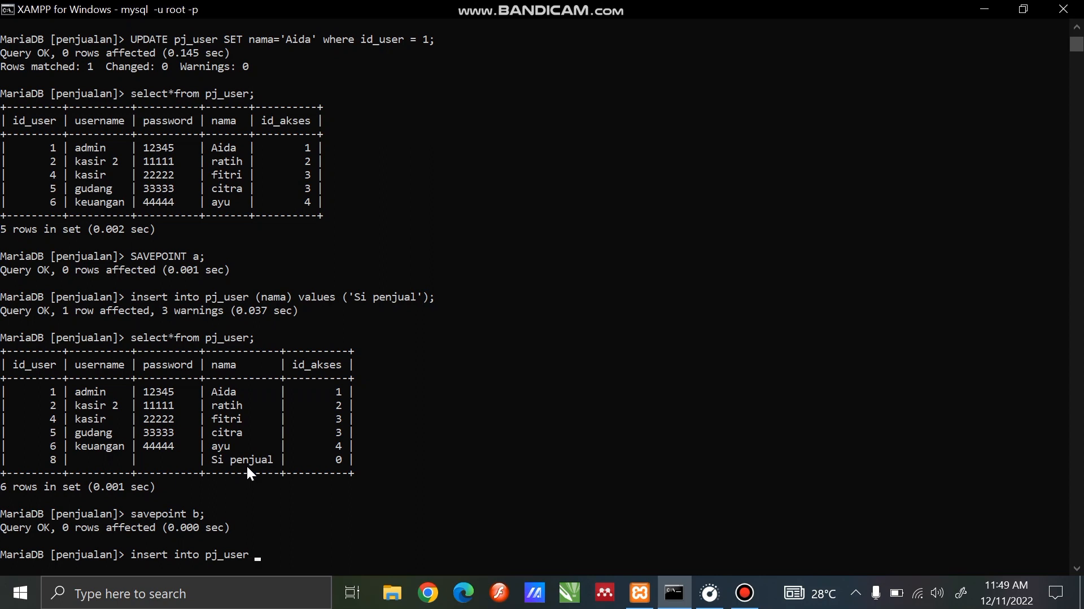
{"action": "type", "text": " (id_user,username,passw"}
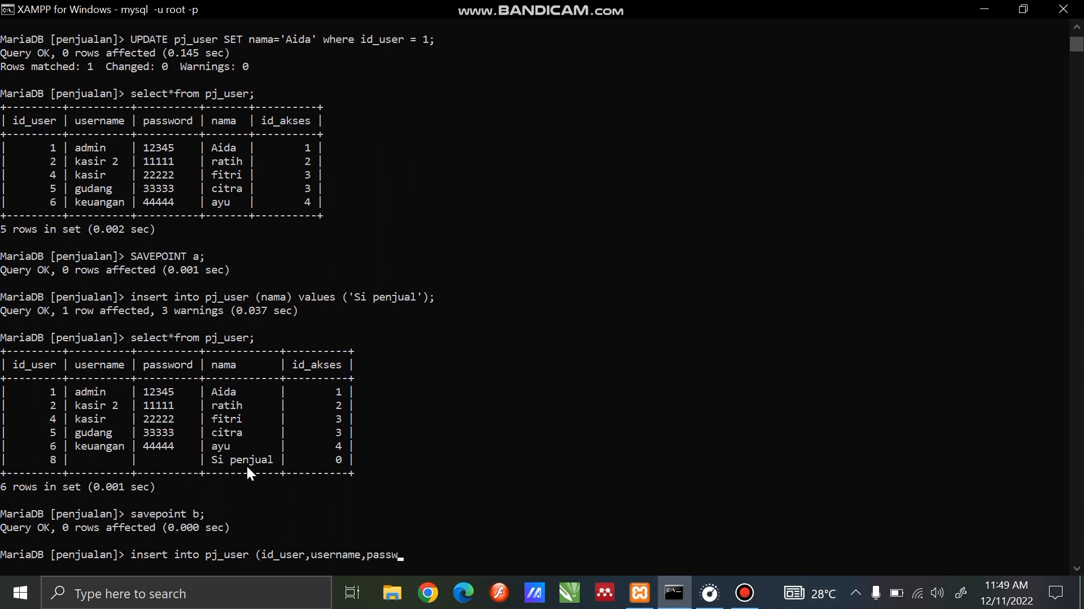
{"action": "type", "text": "ord,nama,id_akses) valu"}
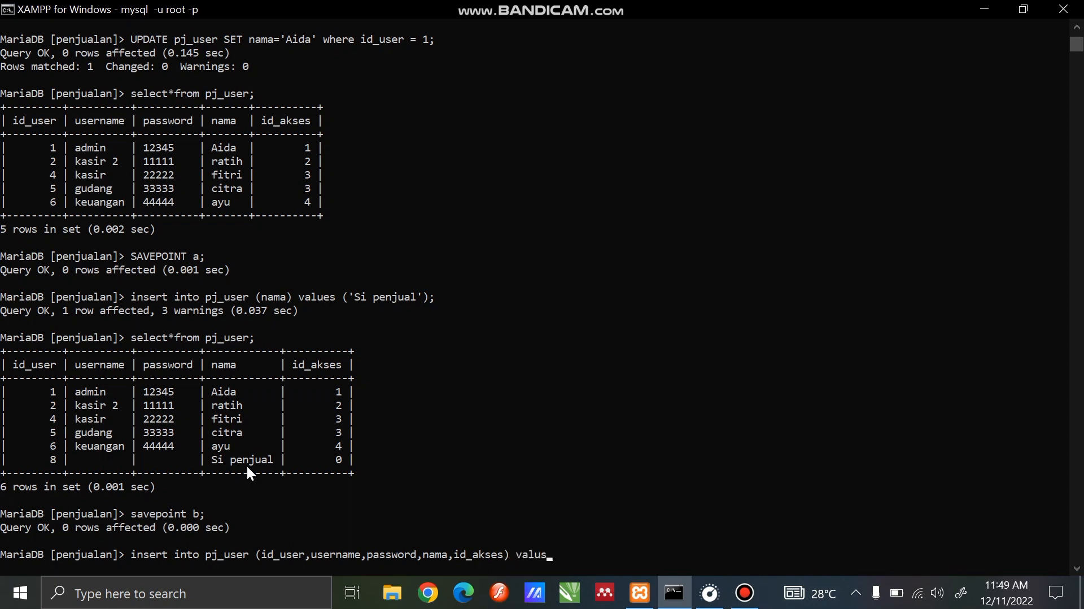
{"action": "type", "text": "es ('7',adm"}
Complete and run the insert with id_user '7', username 'admin', the user's password, the user's first name as nama, and id_akses '5'
{"action": "key", "text": "BackSpace"}
{"action": "key", "text": "BackSpace"}
{"action": "key", "text": "BackSpace"}
{"action": "type", "text": "'admin"}
{"action": "key", "text": "BackSpace"}
{"action": "key", "text": "BackSpace"}
{"action": "type", "text": "n','"}
{"action": "type", "text": "12345','do"}
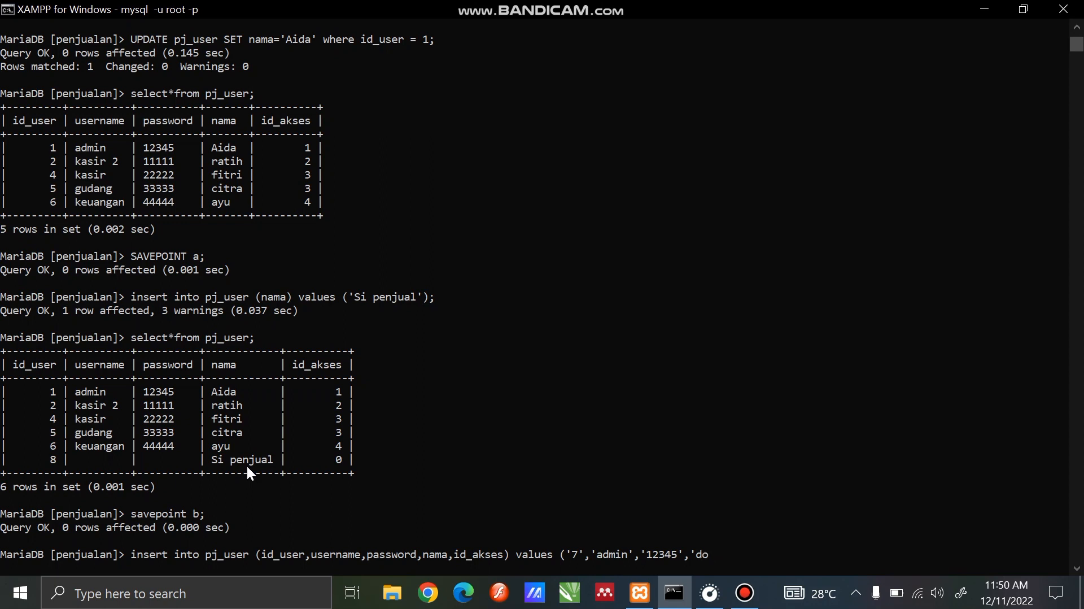
{"action": "type", "text": "ni','5');"}
{"action": "key", "text": "Return"}
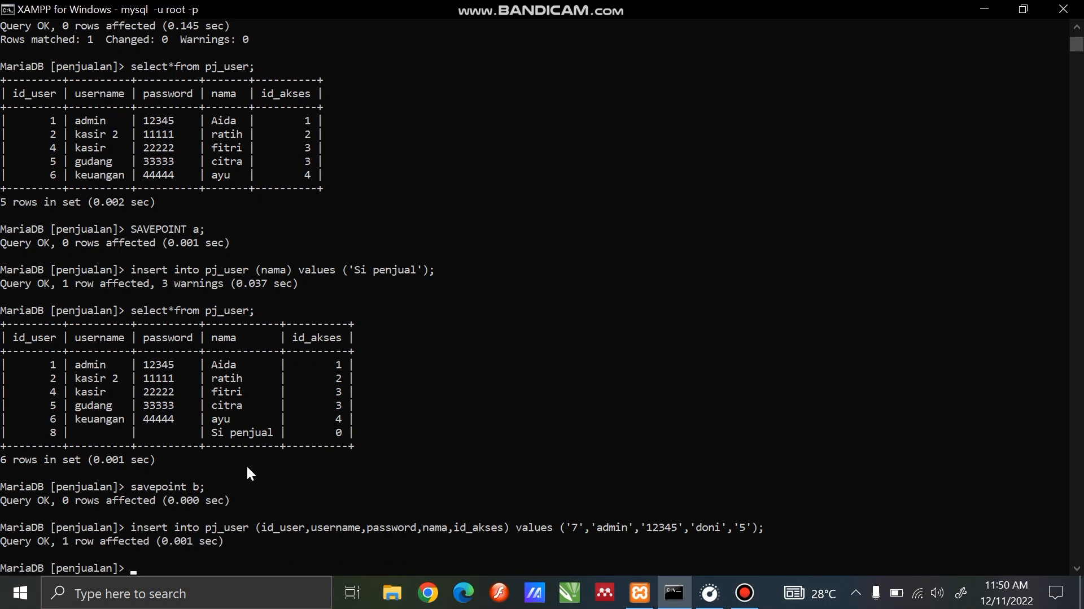
Query all records of pj_user to check the record with id_user 7
{"action": "type", "text": "se;ec"}
{"action": "key", "text": "BackSpace"}
{"action": "key", "text": "BackSpace"}
{"action": "key", "text": "BackSpace"}
{"action": "type", "text": "lect*from pj_user;"}
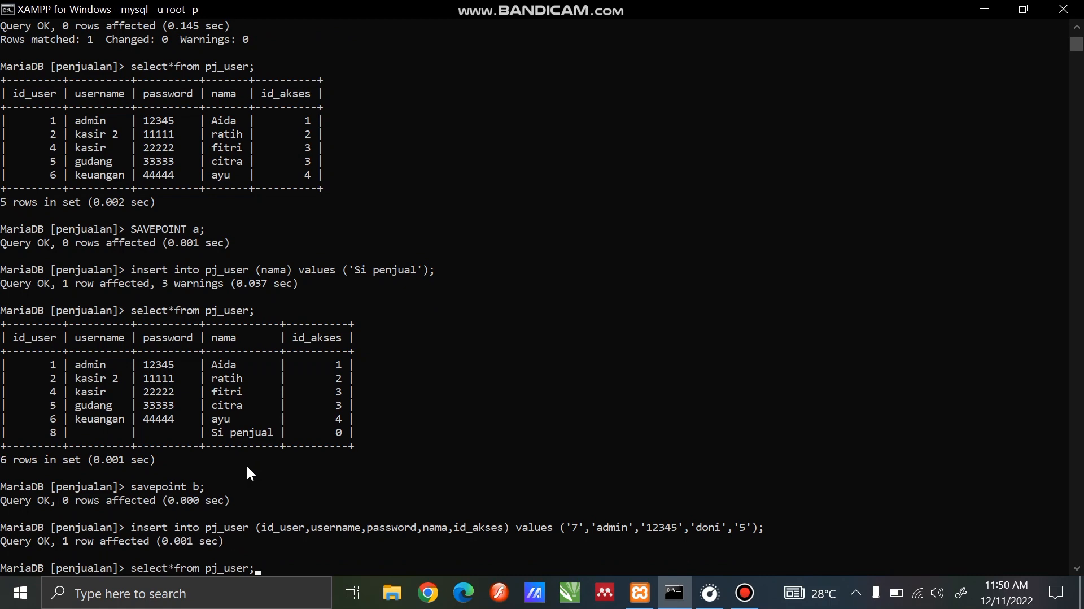
{"action": "key", "text": "Return"}
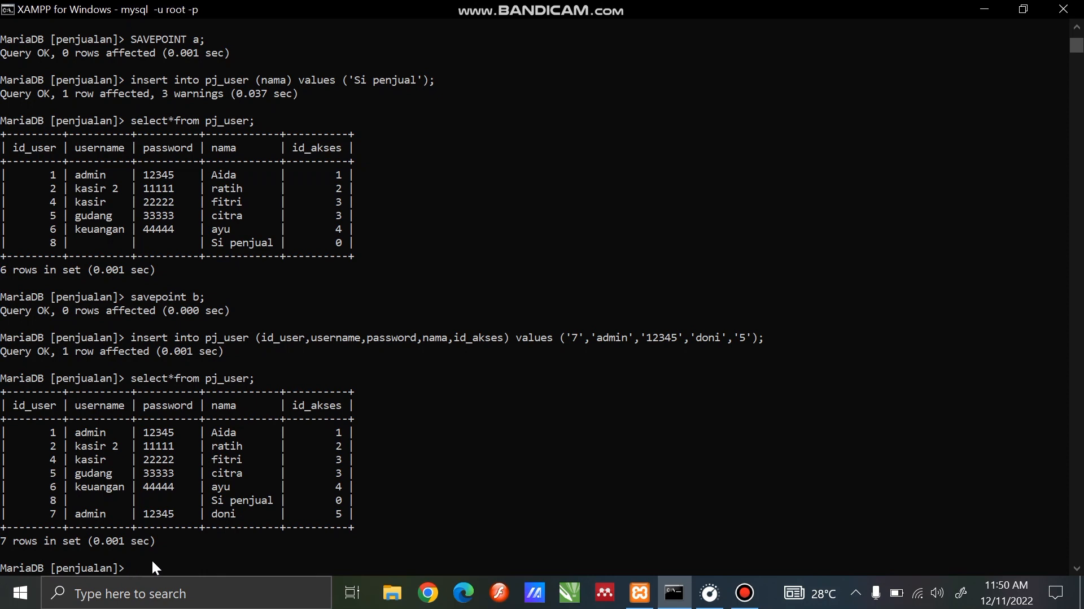
Roll back the running transaction to savepoint b and query all records of pj_user to check the table
{"action": "type", "text": "rollback to b;"}
{"action": "key", "text": "Return"}
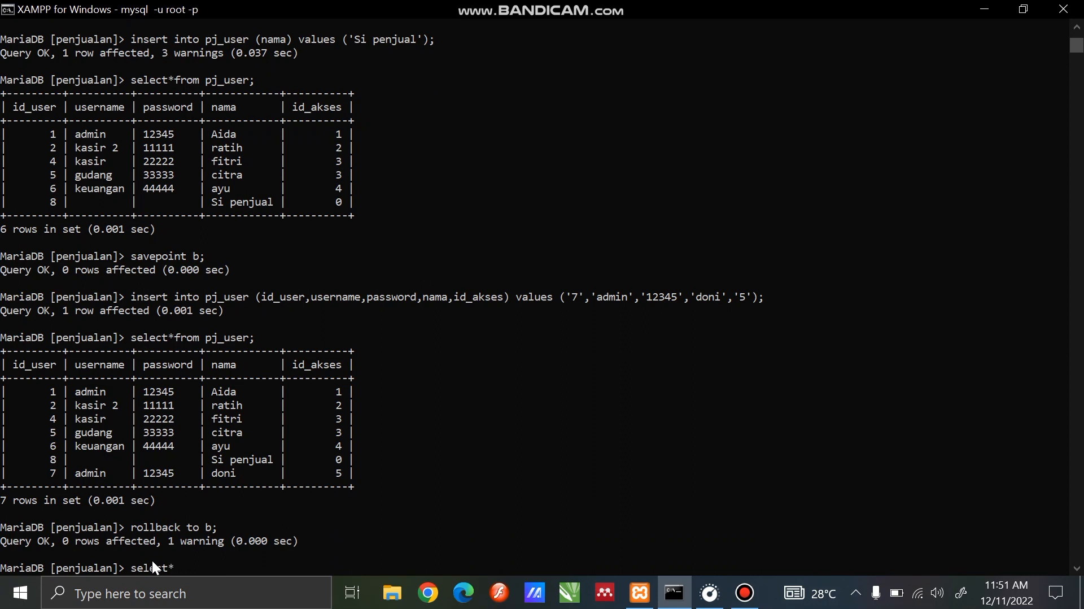
{"action": "type", "text": "from pj_user;"}
{"action": "key", "text": "Return"}
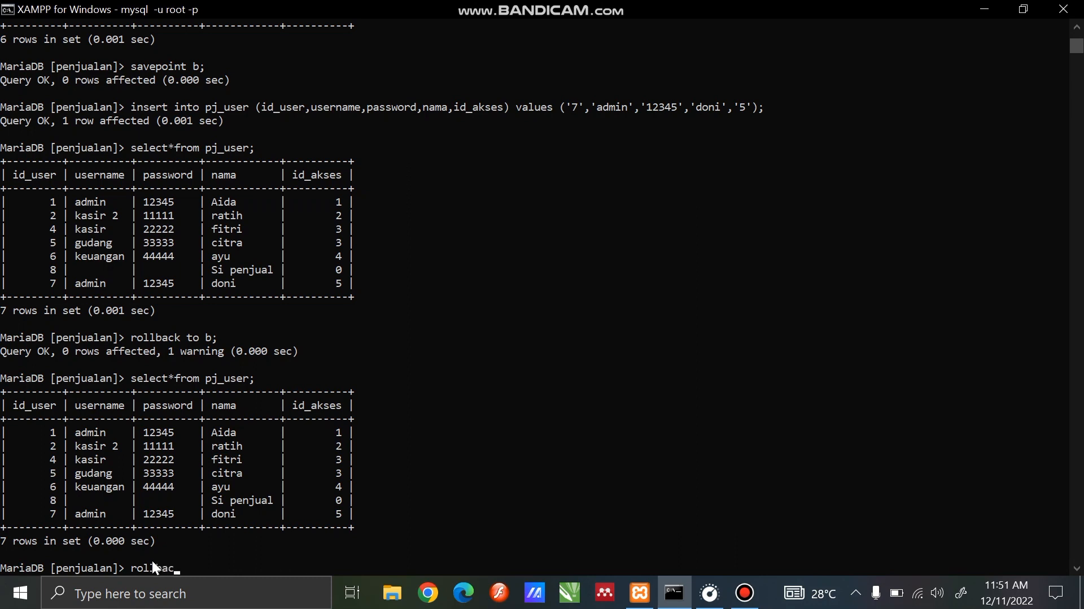
Roll back the transaction to savepoint a and list all records of pj_user again
{"action": "type", "text": "to a;"}
{"action": "key", "text": "Return"}
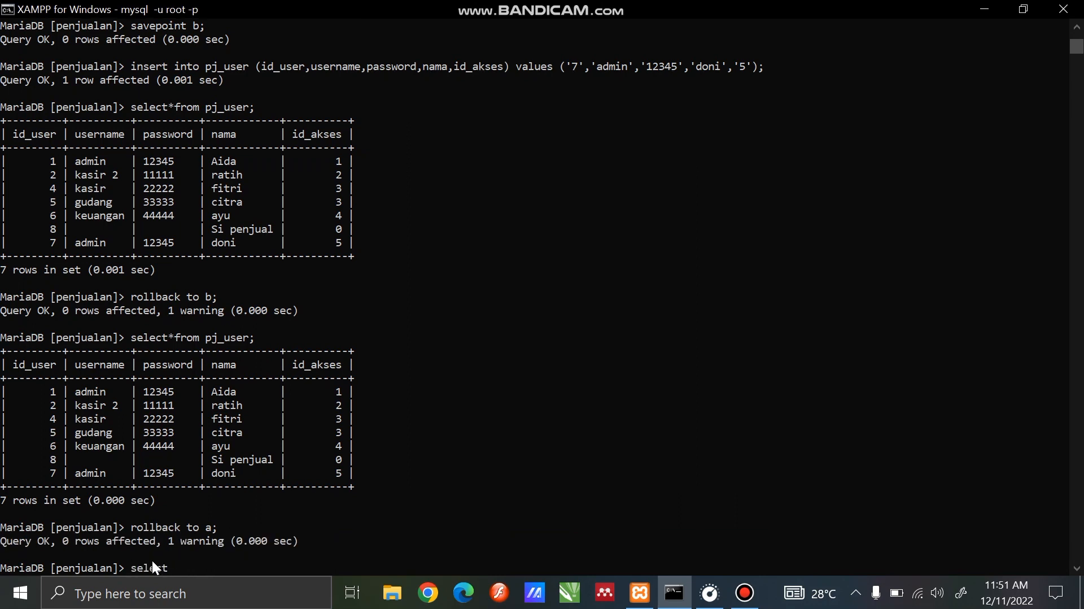
{"action": "type", "text": "select*from pj_user;"}
{"action": "key", "text": "Return"}
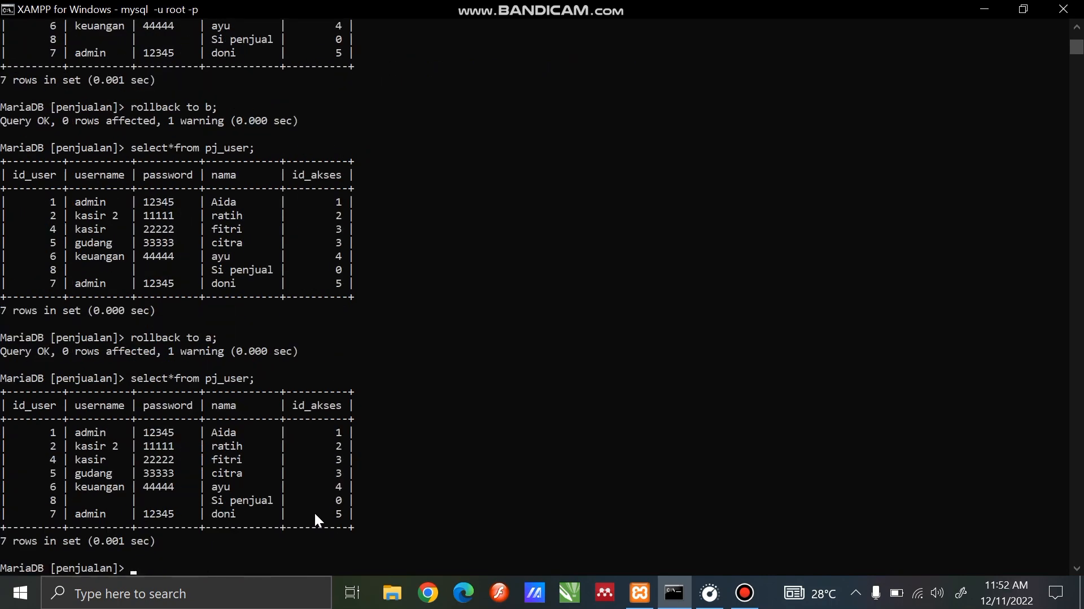
Roll back the whole transaction without naming a savepoint
{"action": "type", "text": "ROLLBACK"}
{"action": "type", "text": ";"}
{"action": "key", "text": "Return"}
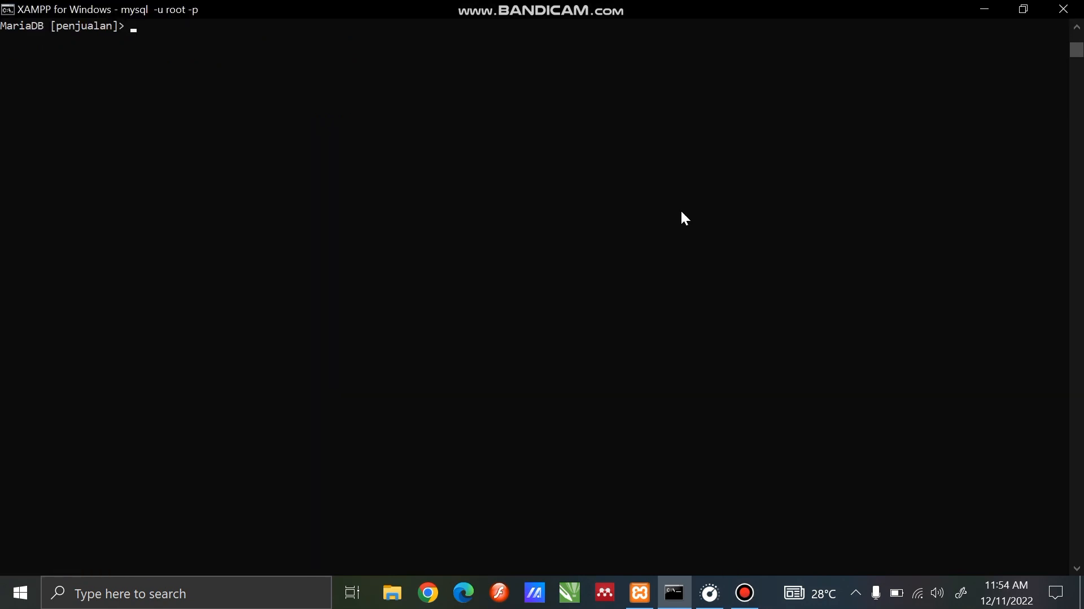
Commit the transaction in the penjualan database
{"action": "type", "text": "c"}
{"action": "type", "text": "o"}
{"action": "type", "text": "mmit"}
{"action": "type", "text": "="}
{"action": "type", "text": ";"}
{"action": "key", "text": "Return"}
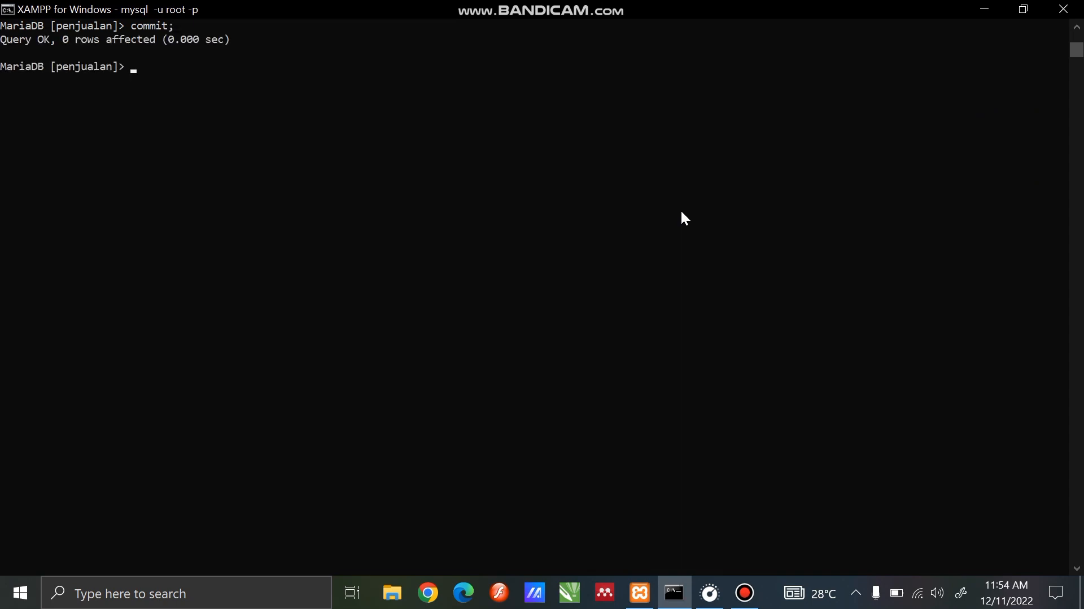
Query all records of pj_user to check the table's contents after the commit
{"action": "type", "text": "select*from pj_user;"}
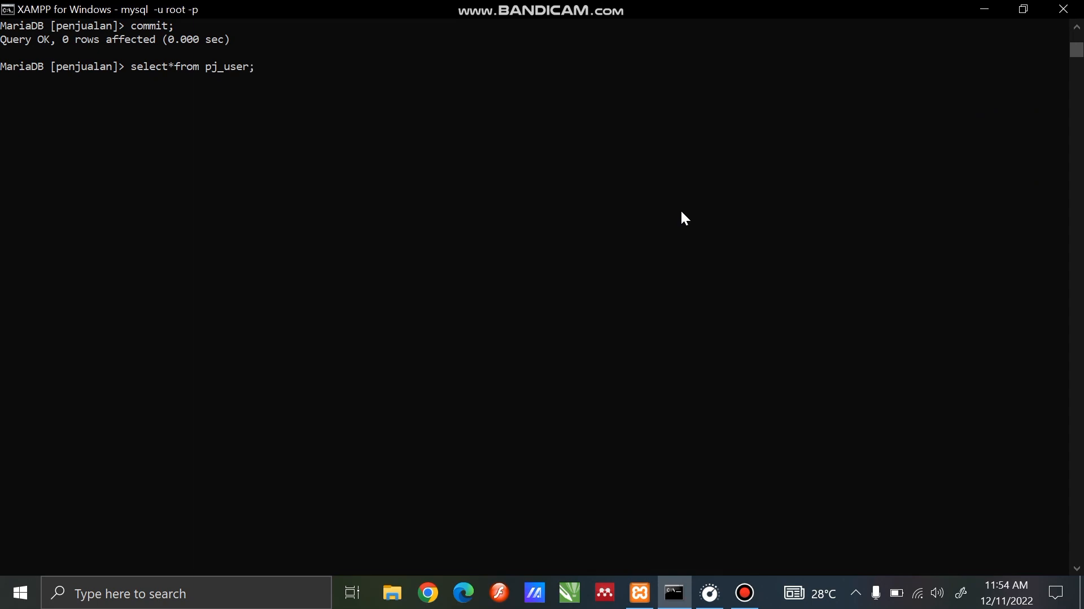
{"action": "key", "text": "Return"}
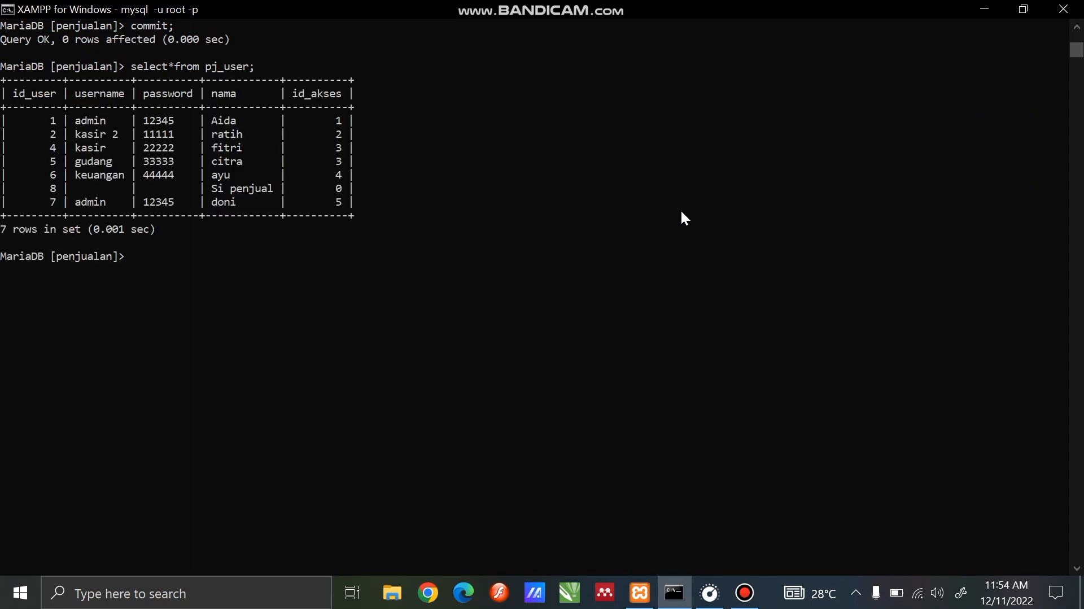